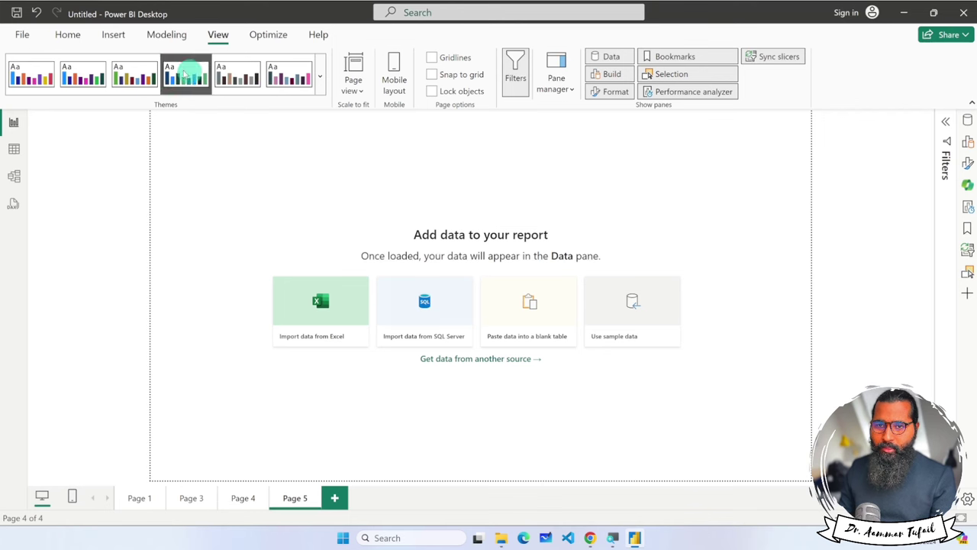
# Switch the ribbon to the Home tab to show the data import commands
pyautogui.click(68, 35)
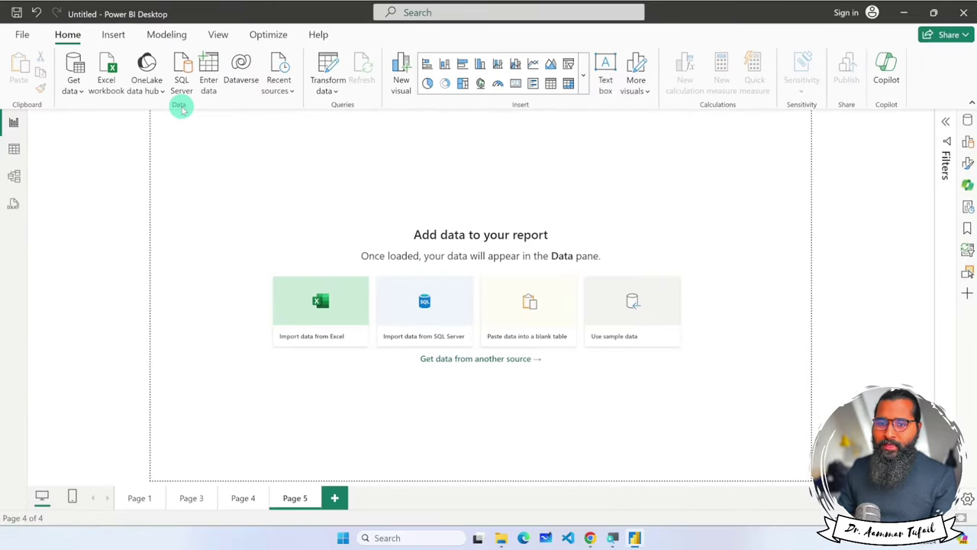
# Open Get data > More... to show the full Get Data connector catalogue
pyautogui.click(74, 84)
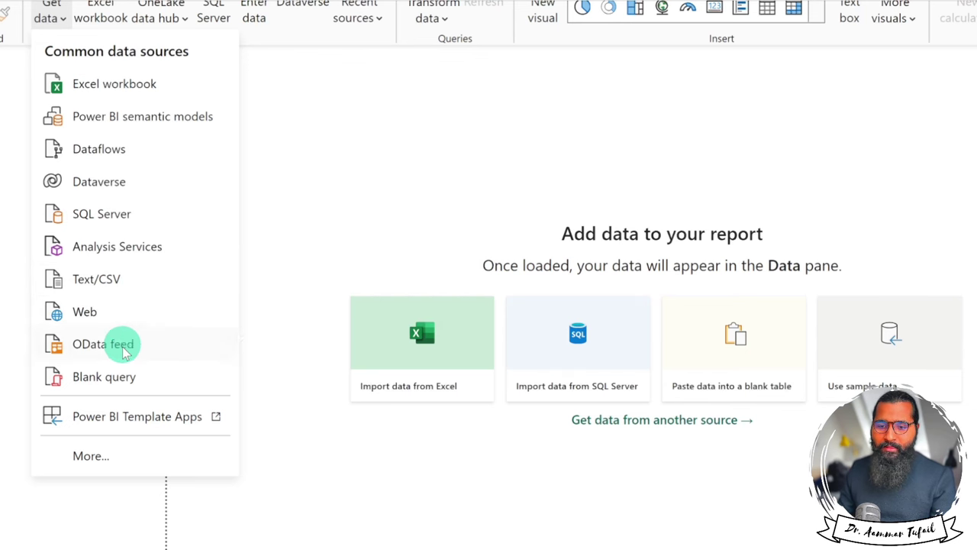
pyautogui.click(91, 457)
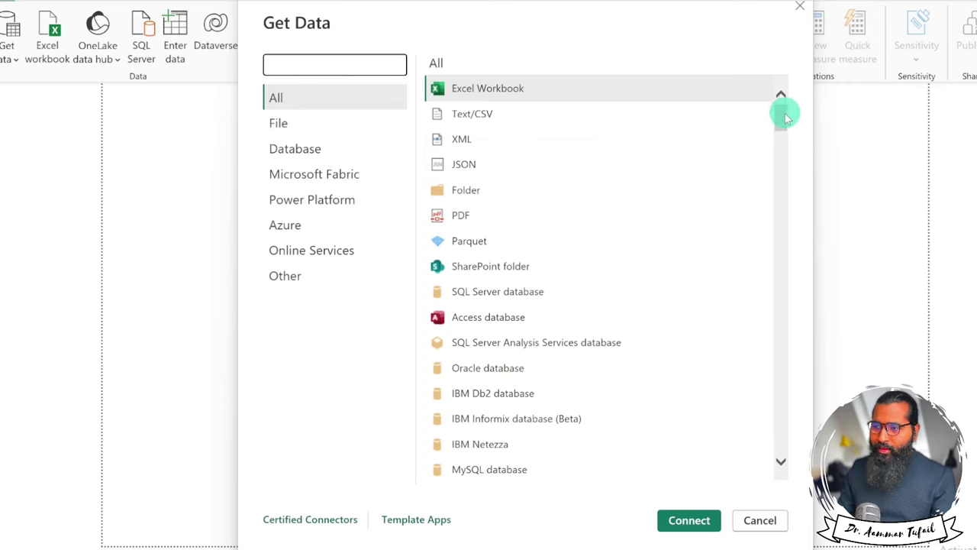
pyautogui.moveTo(785, 113)
pyautogui.mouseDown()
pyautogui.moveTo(779, 376)
pyautogui.moveTo(794, 453)
pyautogui.moveTo(807, 95)
pyautogui.mouseUp()
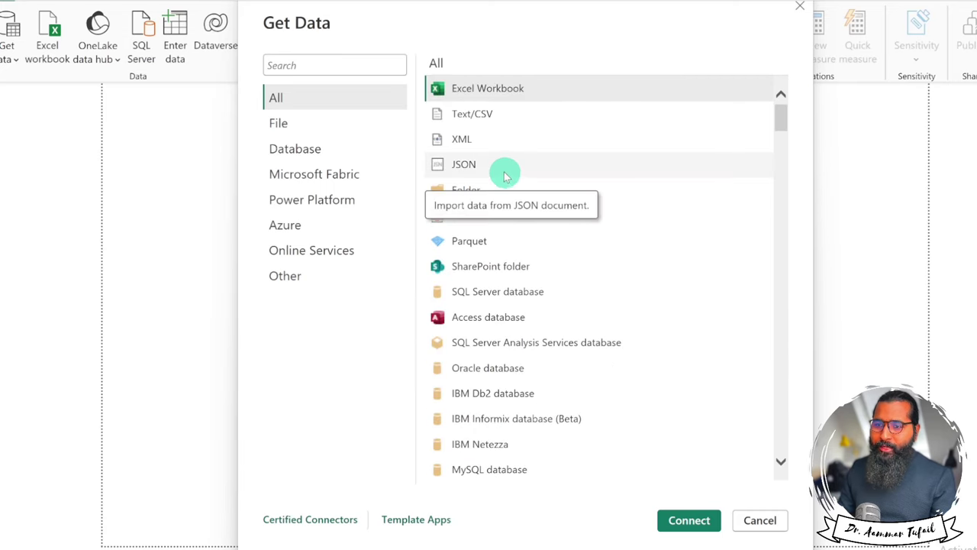
pyautogui.click(317, 130)
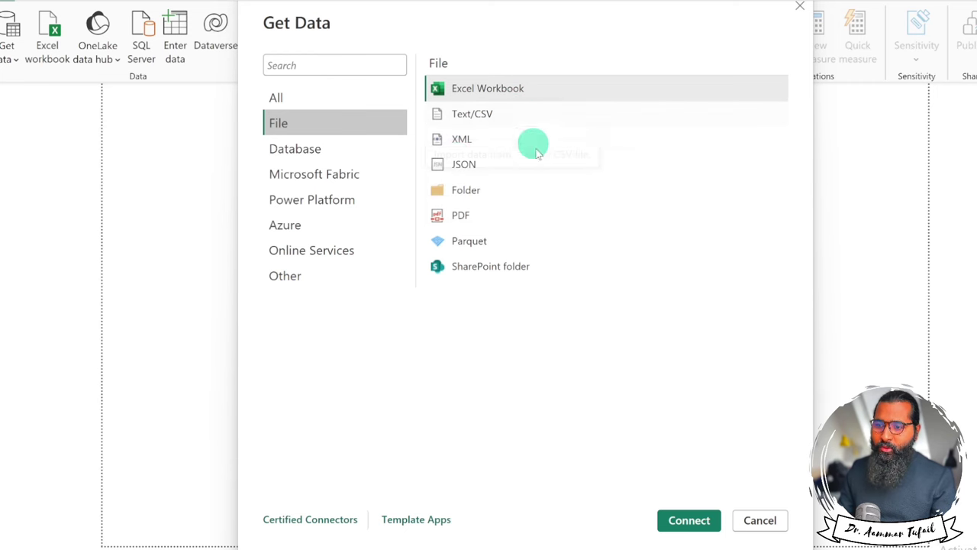
pyautogui.click(333, 151)
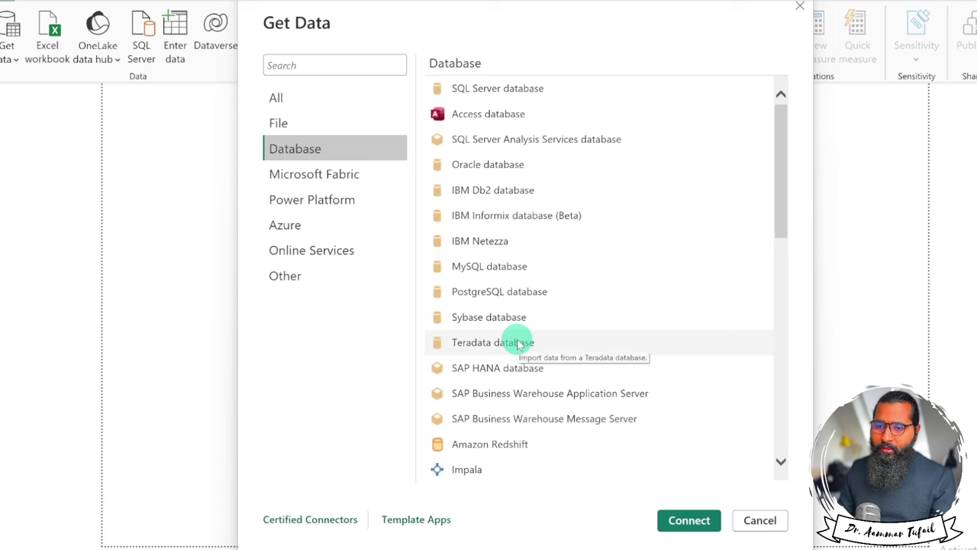
pyautogui.click(332, 176)
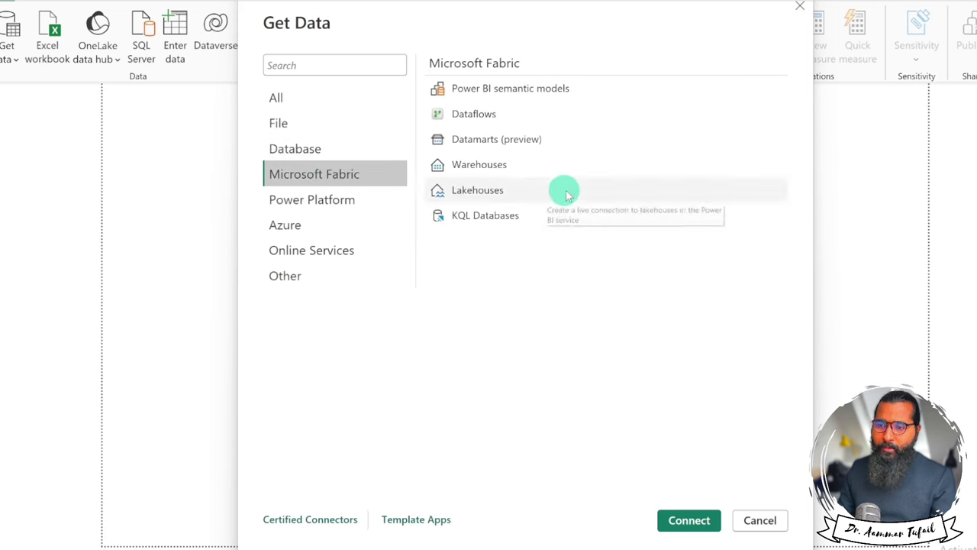
pyautogui.click(326, 206)
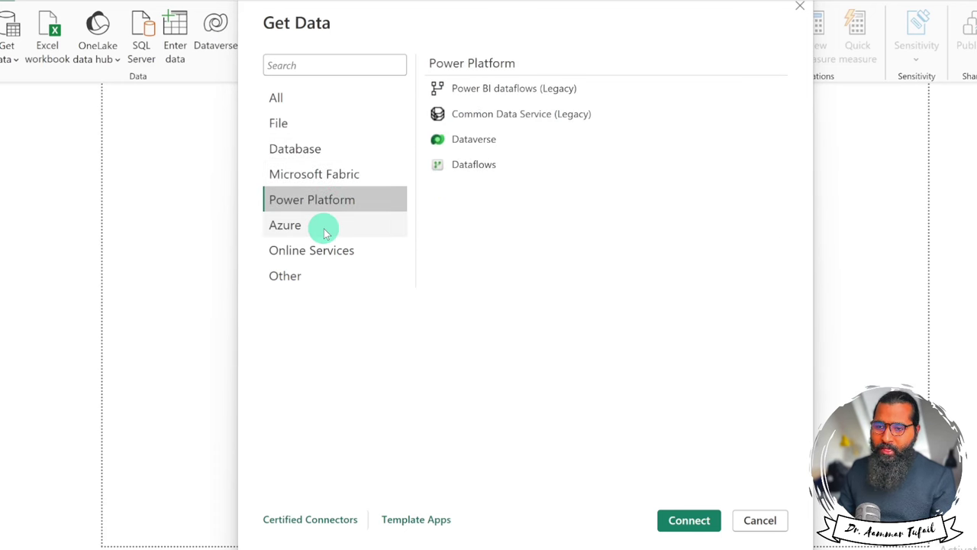
pyautogui.click(325, 231)
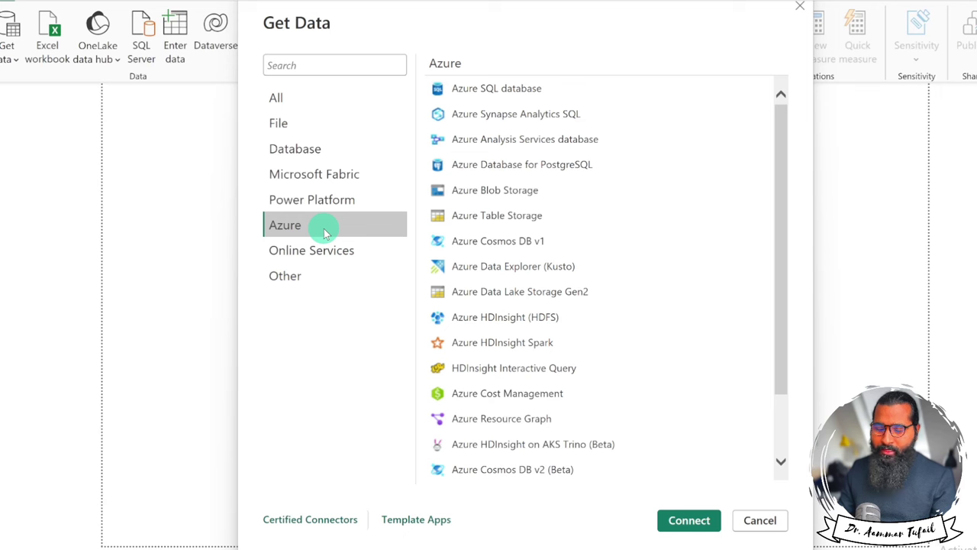
pyautogui.click(329, 256)
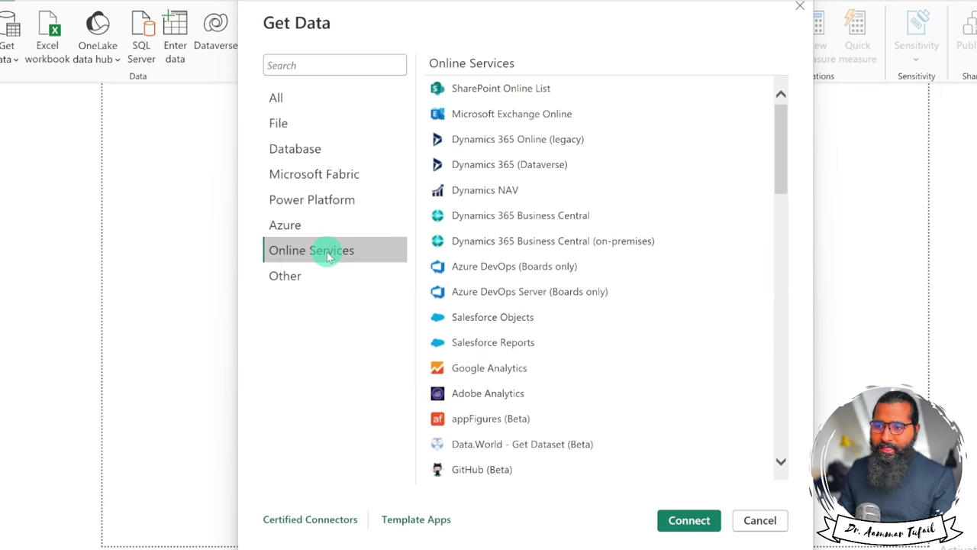
pyautogui.click(295, 283)
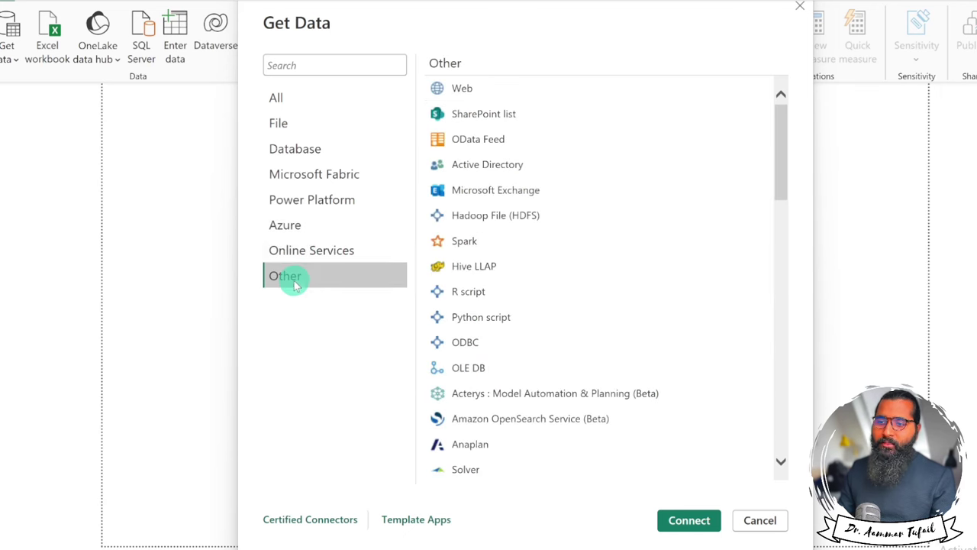
pyautogui.scroll(-2, 543, 267)
pyautogui.scroll(-3, 573, 262)
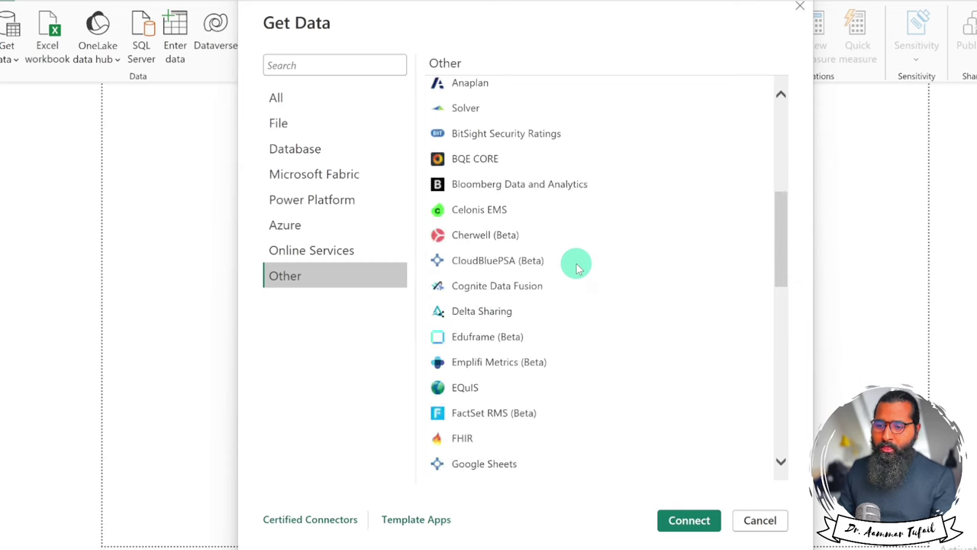
pyautogui.scroll(-10, 576, 263)
pyautogui.scroll(15, 582, 268)
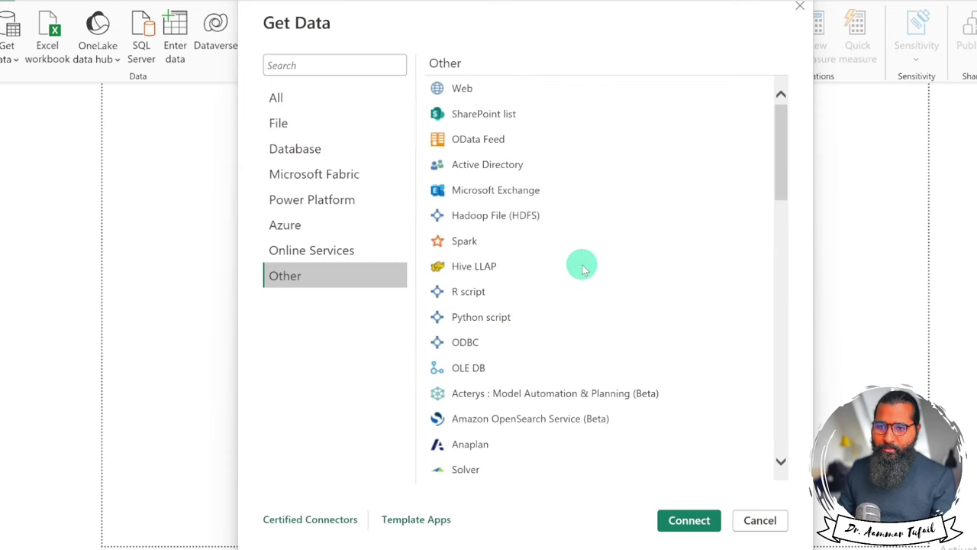
pyautogui.click(288, 99)
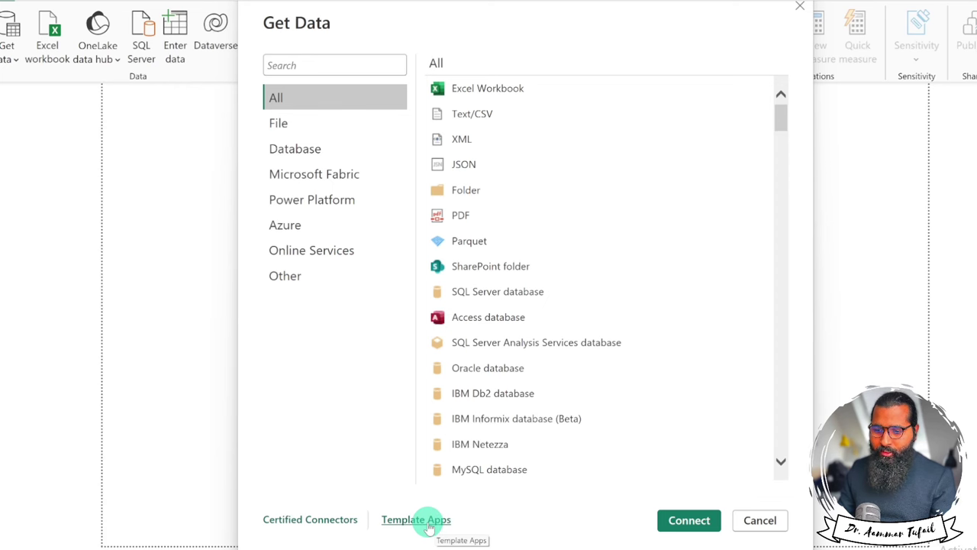
pyautogui.click(303, 520)
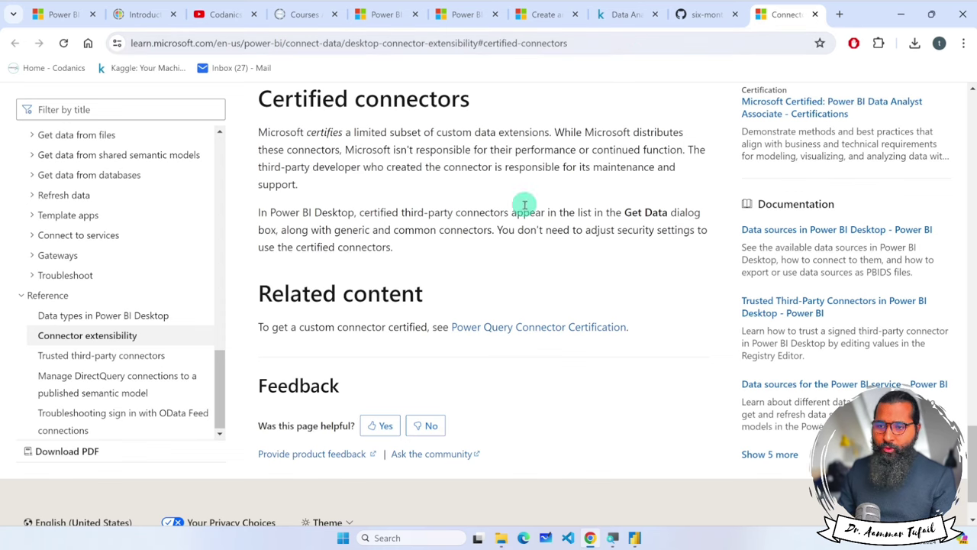
# Skim the Certified connectors section on Microsoft Learn, then close the documentation page
pyautogui.scroll(-1, 511, 229)
pyautogui.scroll(5, 512, 233)
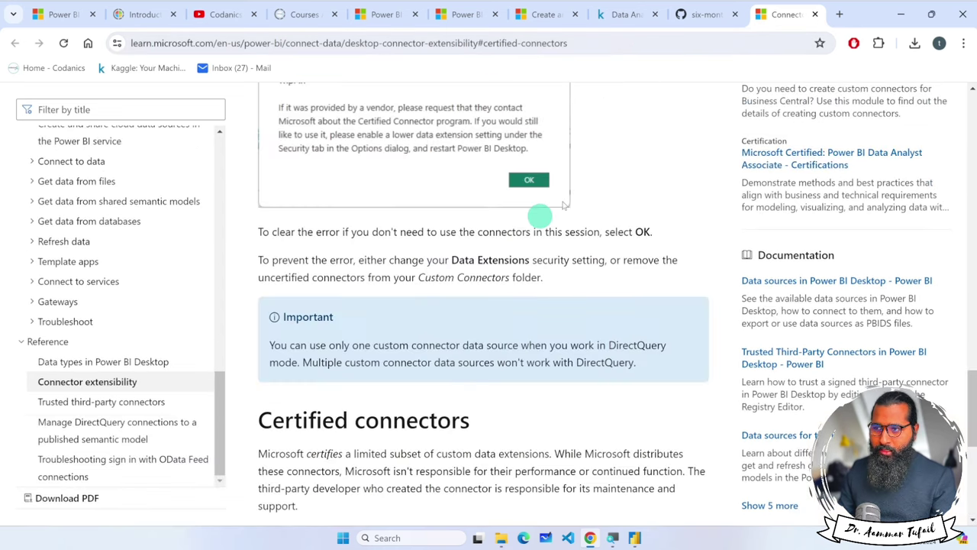
pyautogui.click(816, 15)
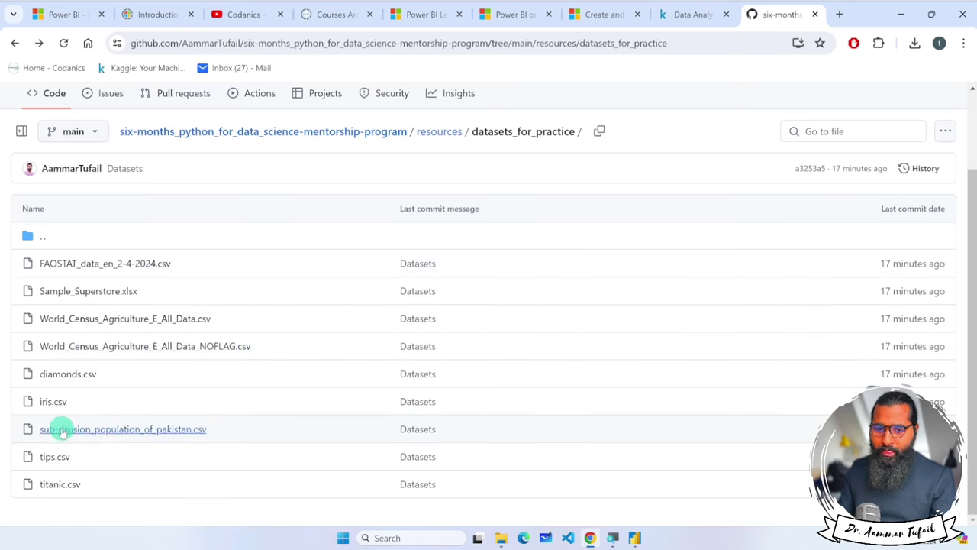
# Download the raw iris.csv from GitHub's datasets_for_practice folder, then switch to File Explorer
pyautogui.click(54, 402)
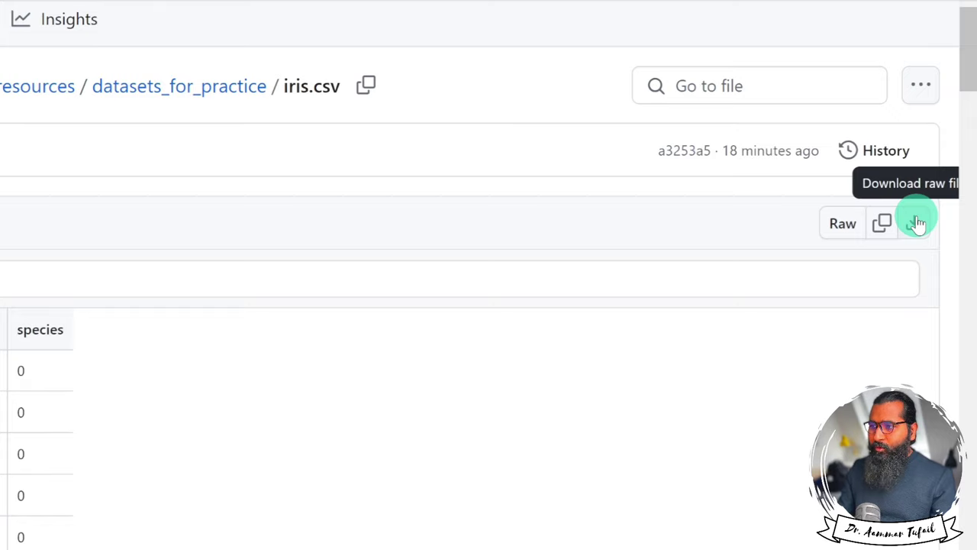
pyautogui.click(917, 223)
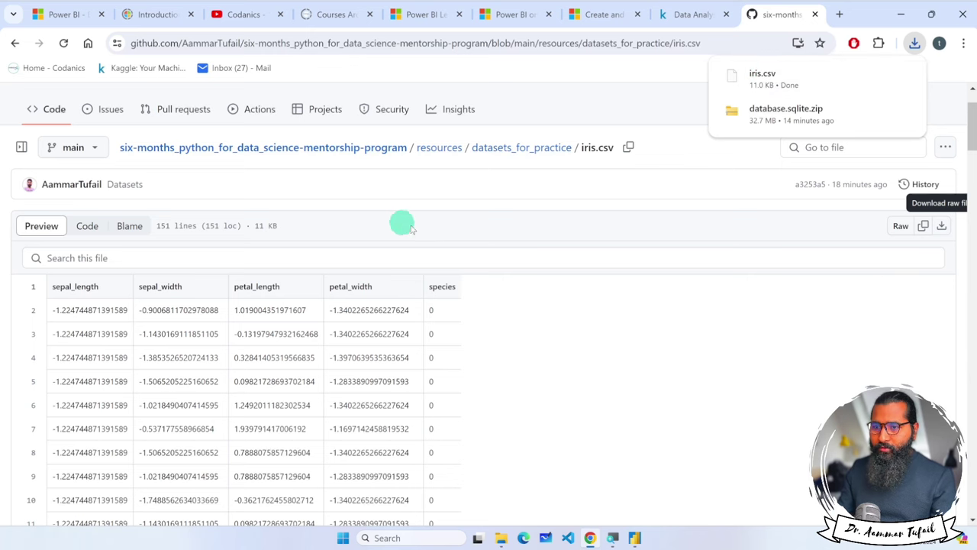
pyautogui.click(518, 151)
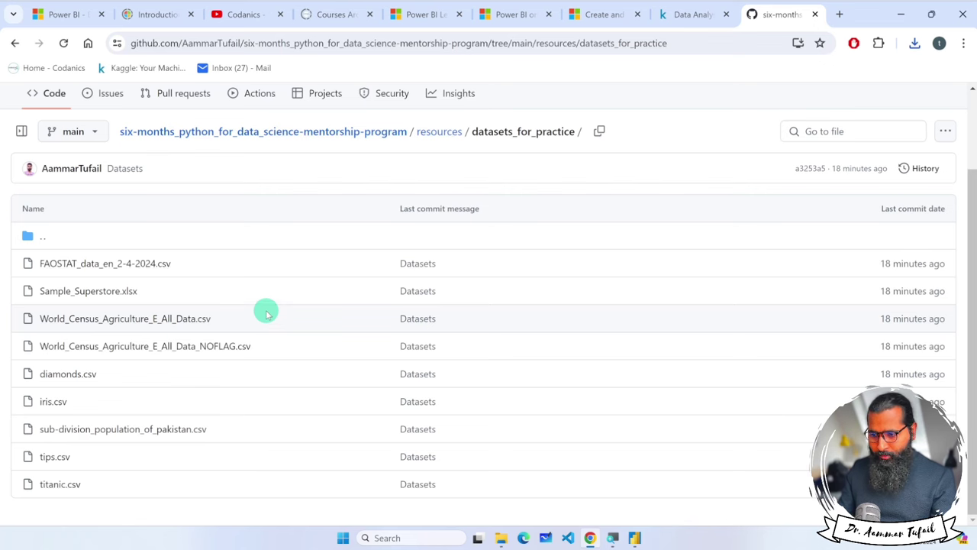
pyautogui.click(501, 538)
# Bring up the local datasets_for_practice folder and look over its practice files
pyautogui.click(551, 477)
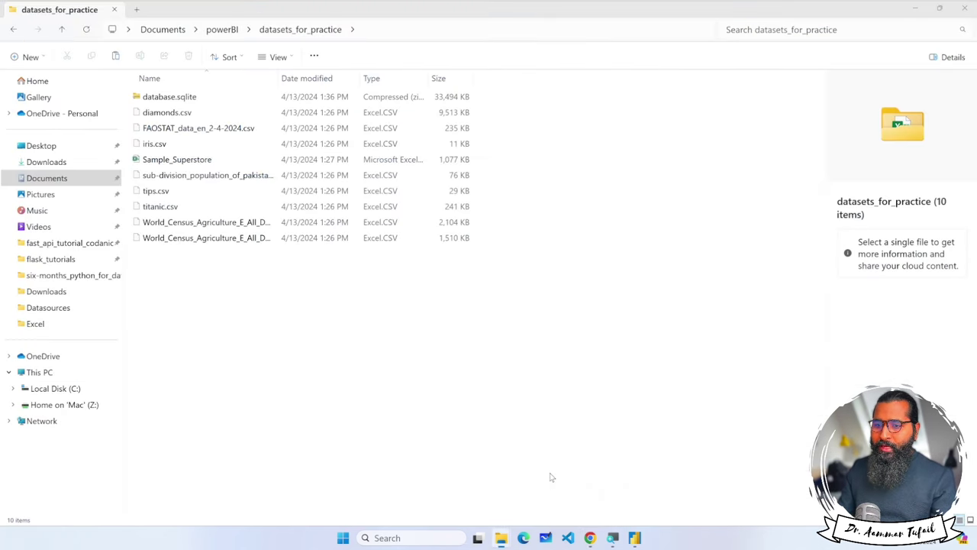
pyautogui.scroll(1, 232, 293)
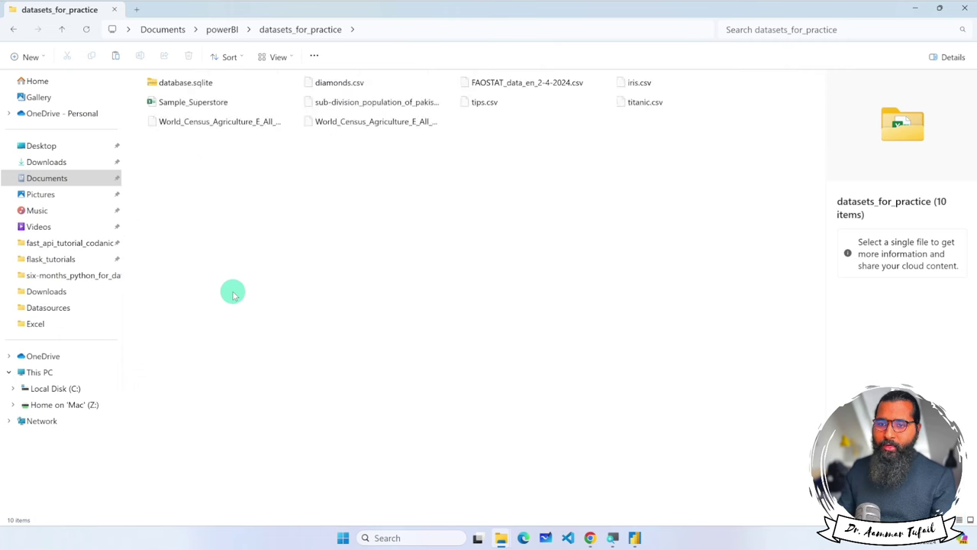
pyautogui.scroll(2, 234, 295)
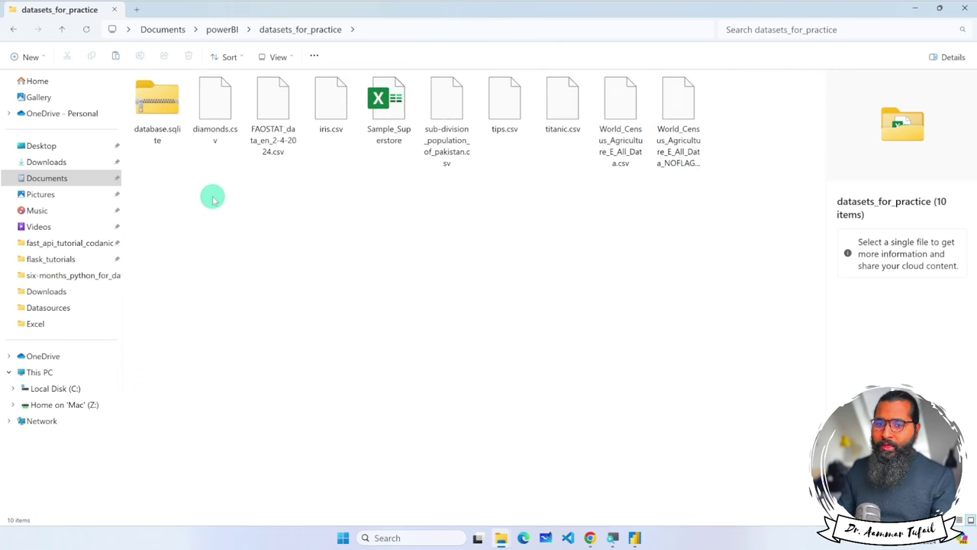
pyautogui.click(165, 107)
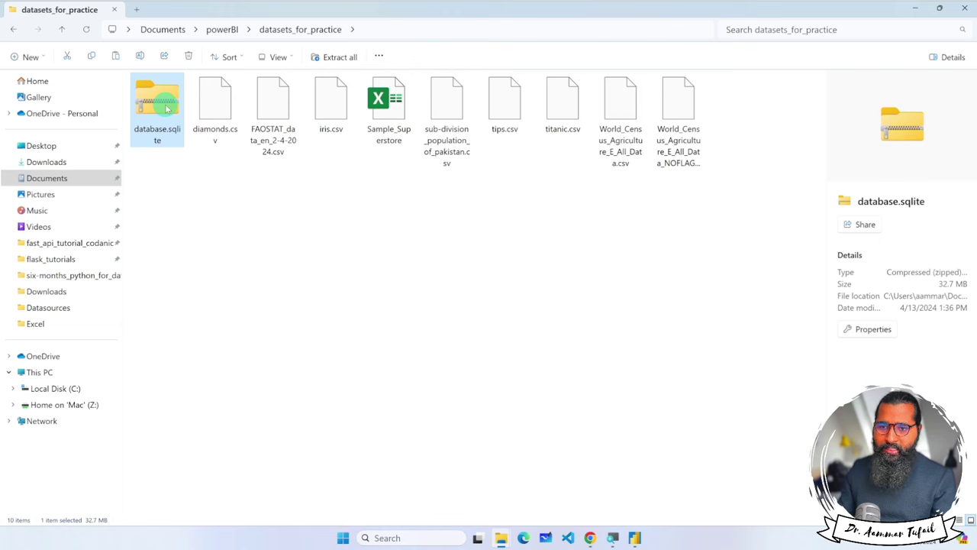
pyautogui.click(216, 102)
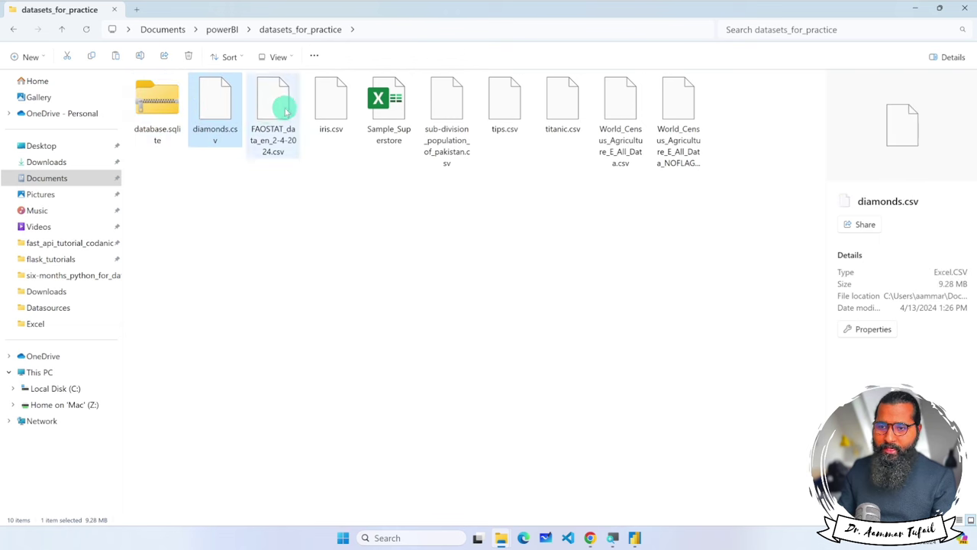
pyautogui.click(377, 109)
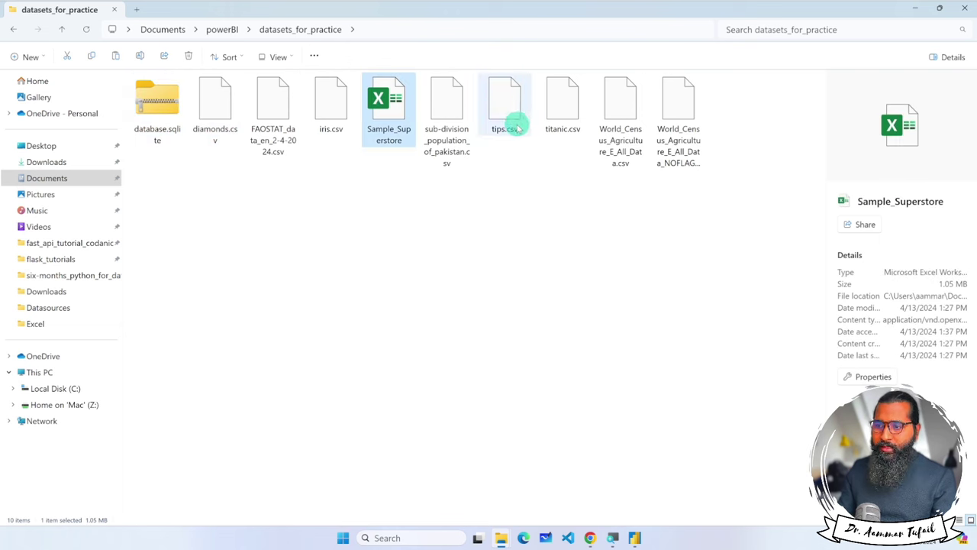
pyautogui.click(304, 224)
# Extract the database.sqlite zip archive into its own folder
pyautogui.rightClick(165, 103)
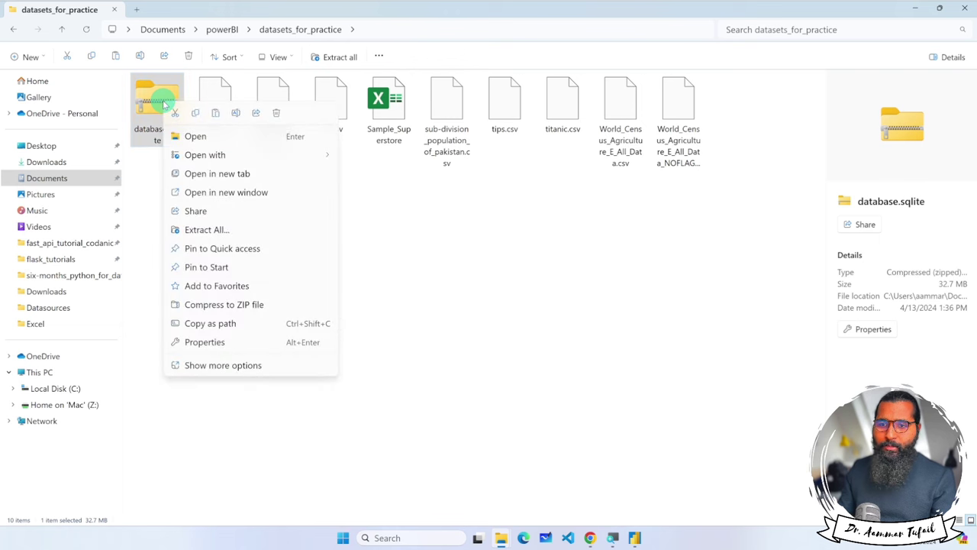
pyautogui.click(202, 229)
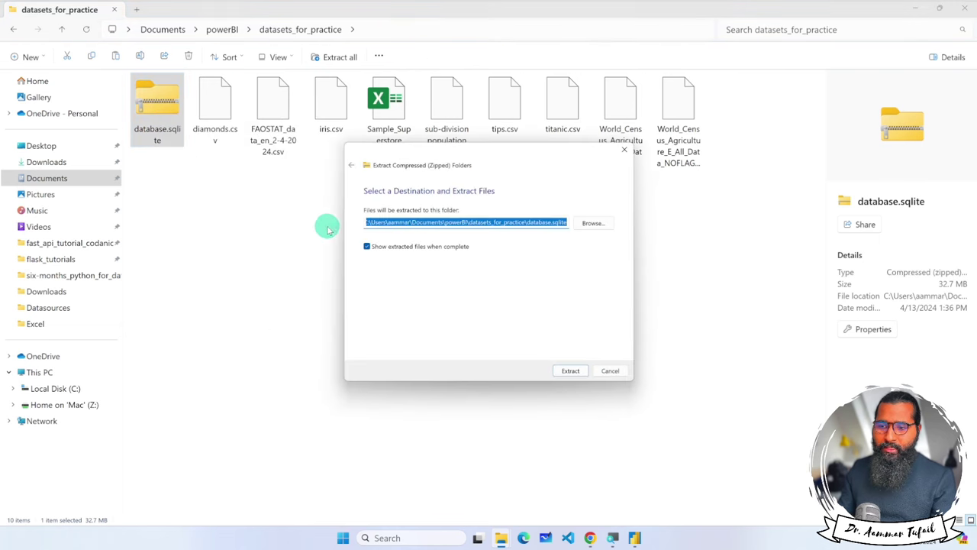
pyautogui.click(570, 370)
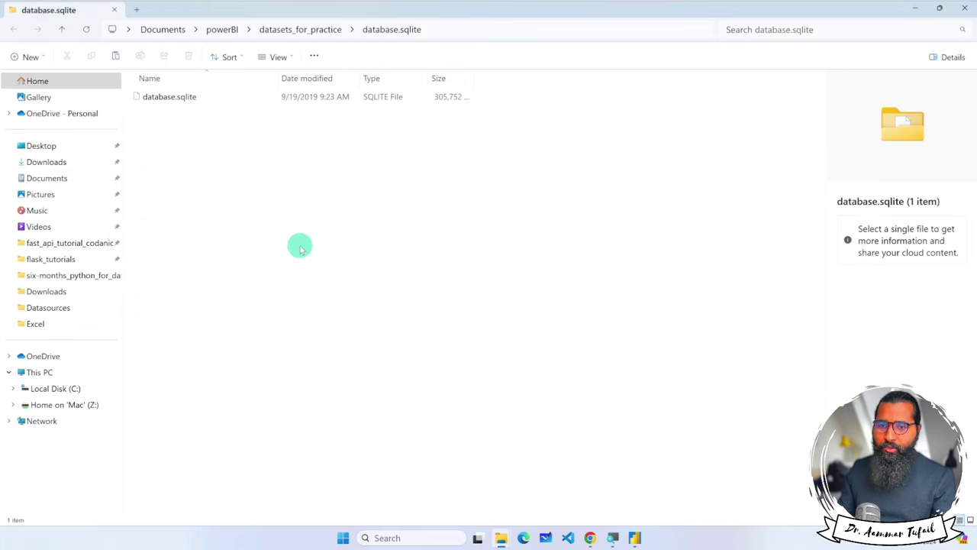
pyautogui.click(114, 9)
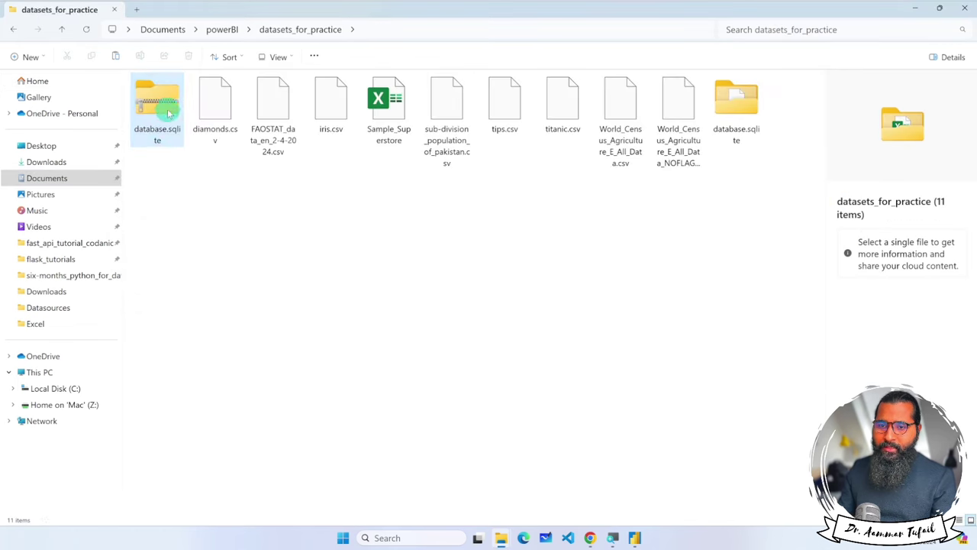
# Look inside the extracted database.sqlite folder, go back, and return to Power BI Desktop
pyautogui.doubleClick(729, 103)
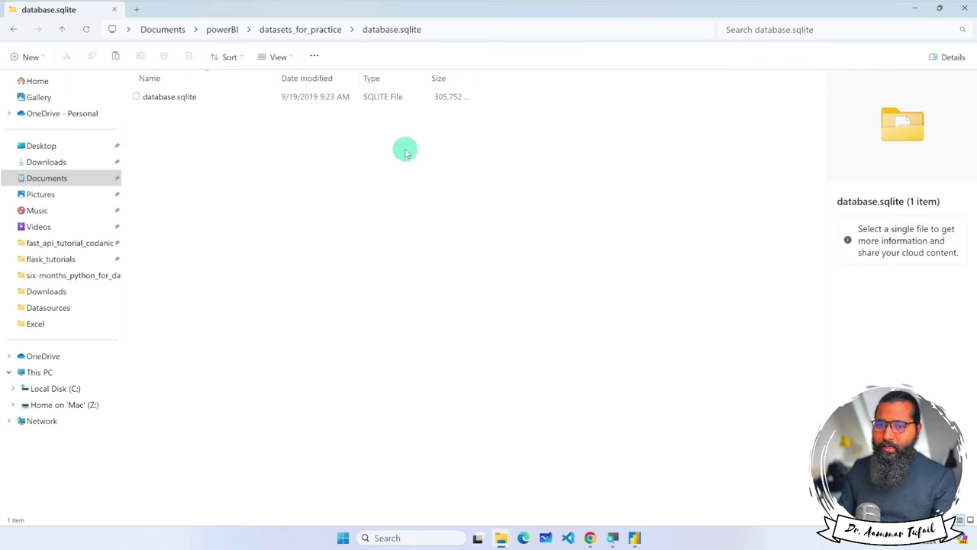
pyautogui.click(14, 29)
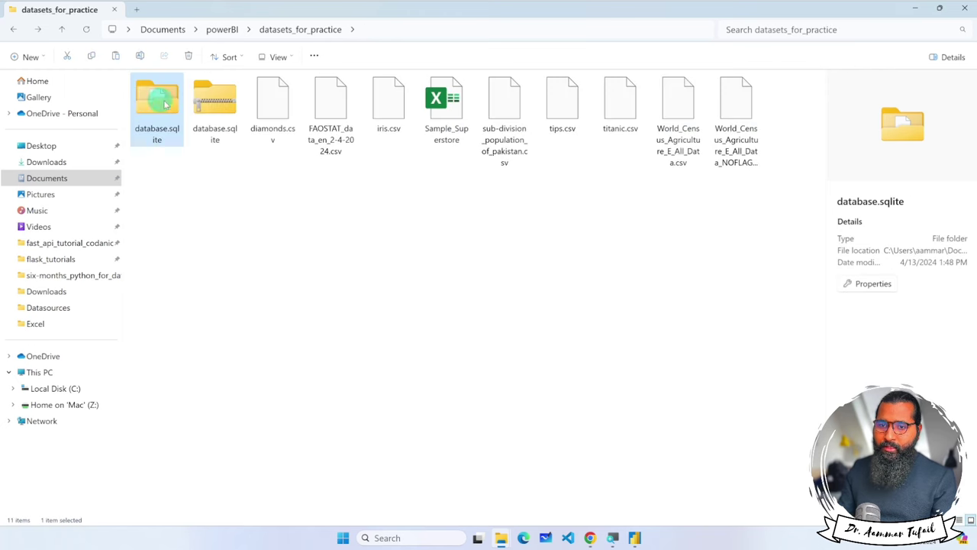
pyautogui.click(214, 197)
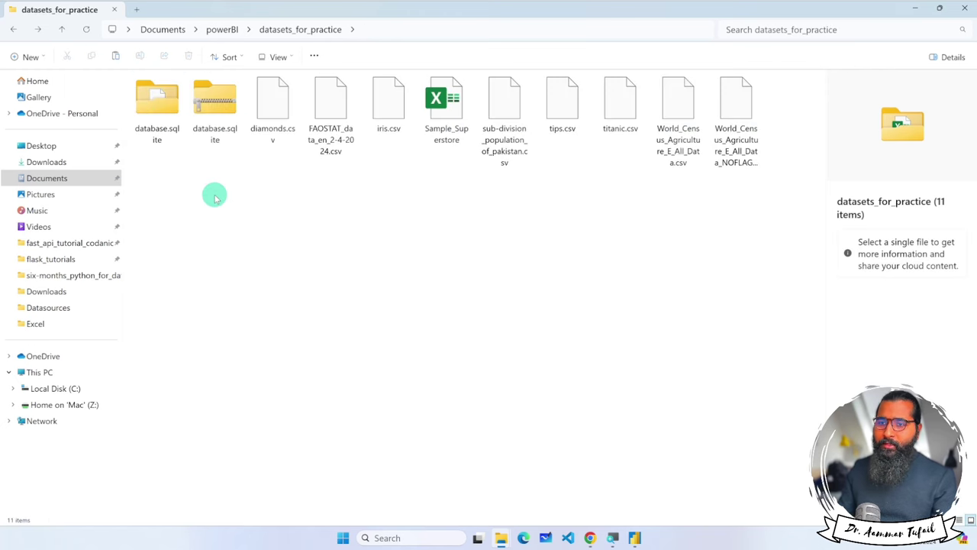
pyautogui.click(634, 538)
# Open Sample_Superstore.xlsx from Documents > powerBI > datasets_for_practice as an Excel workbook source
pyautogui.click(677, 460)
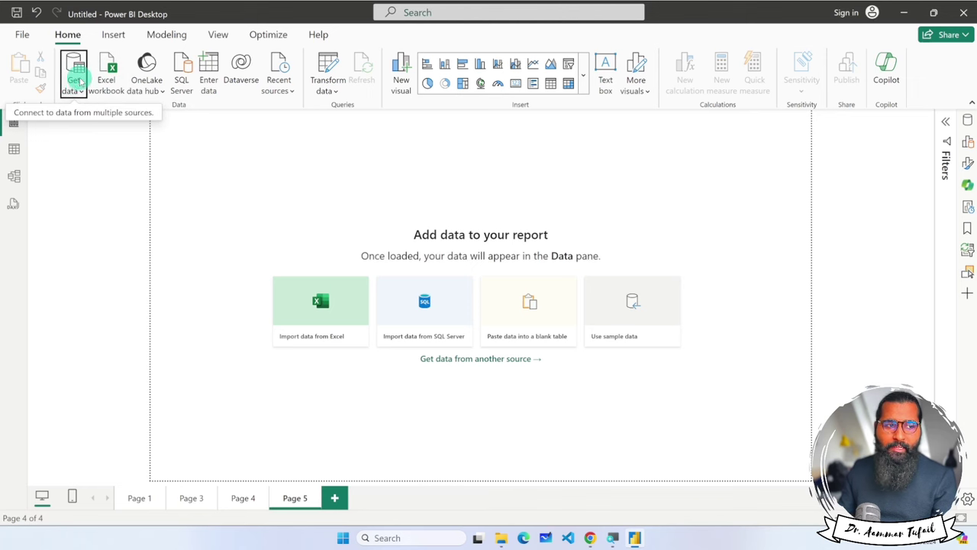
pyautogui.click(107, 73)
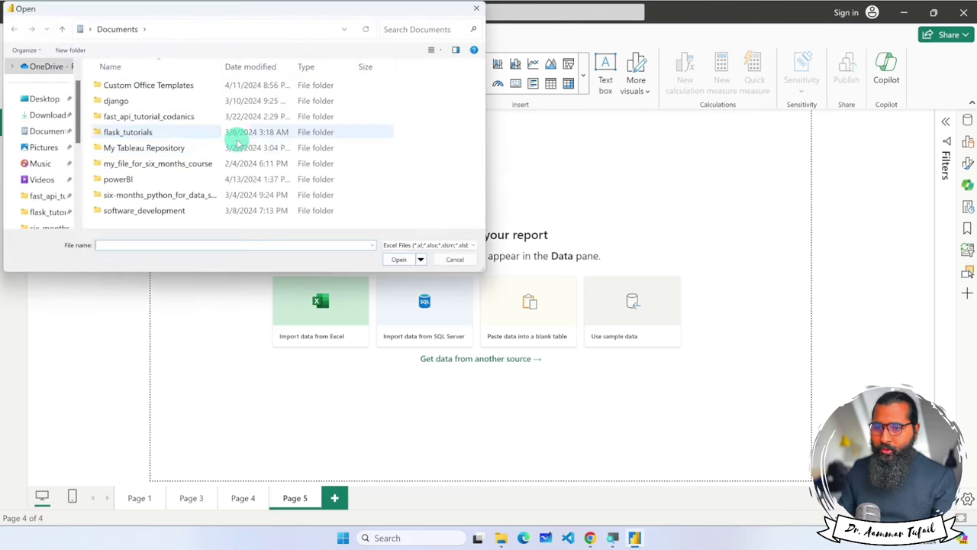
pyautogui.click(57, 131)
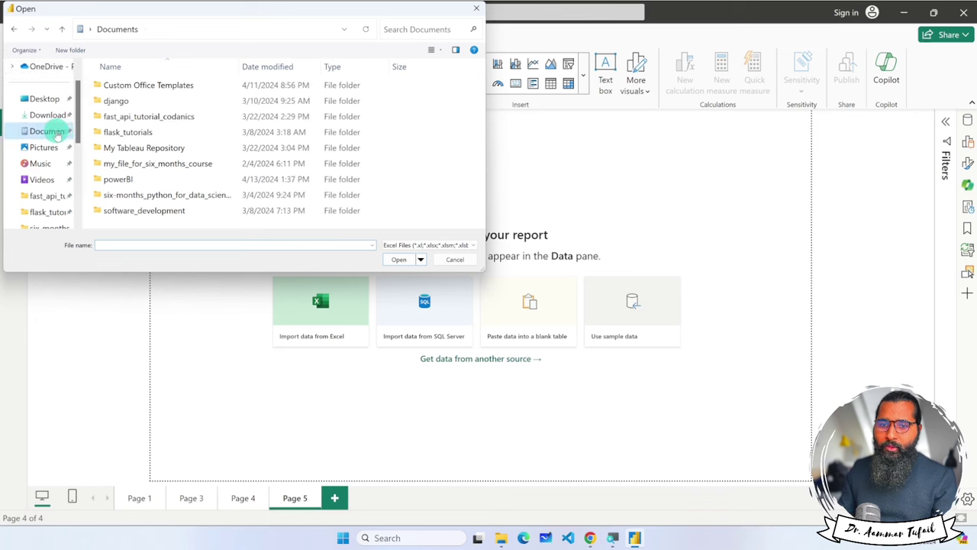
pyautogui.doubleClick(133, 177)
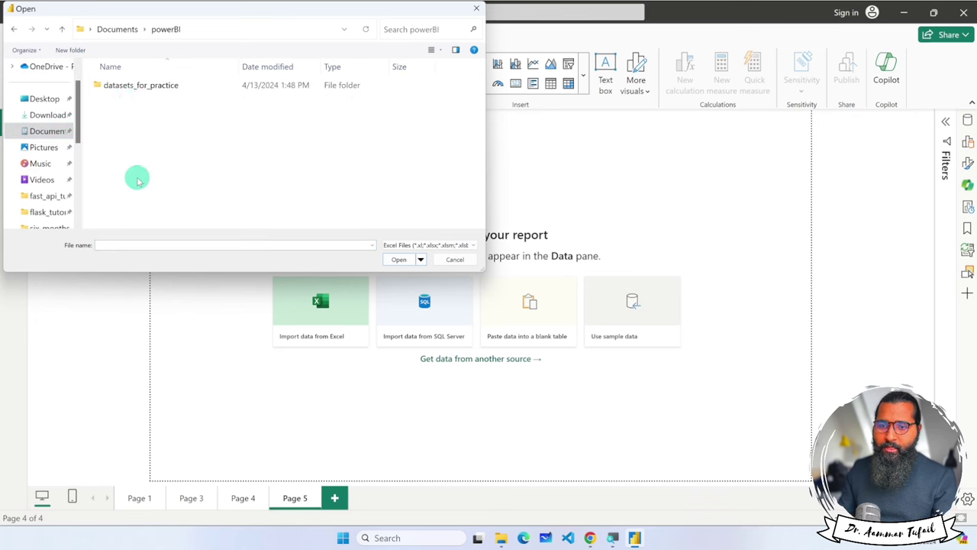
pyautogui.doubleClick(136, 86)
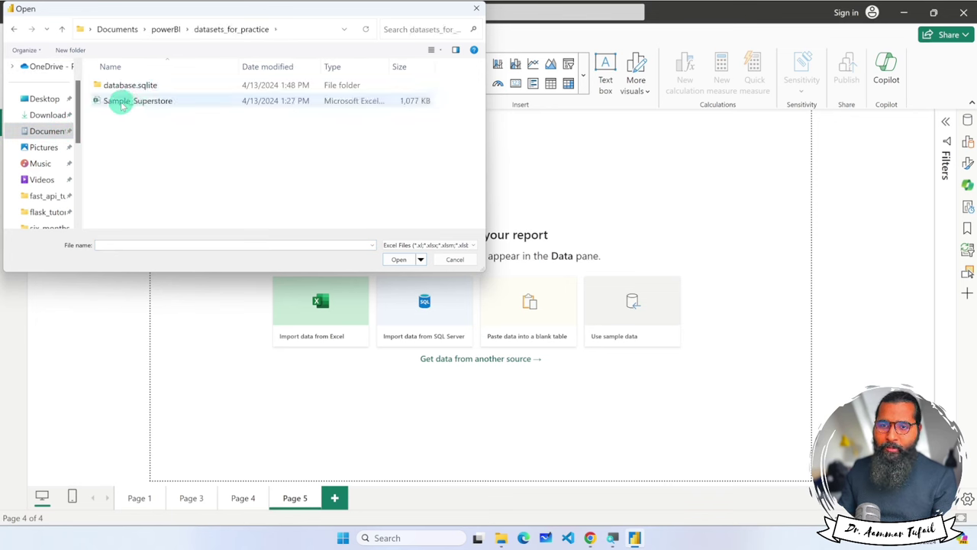
pyautogui.click(122, 106)
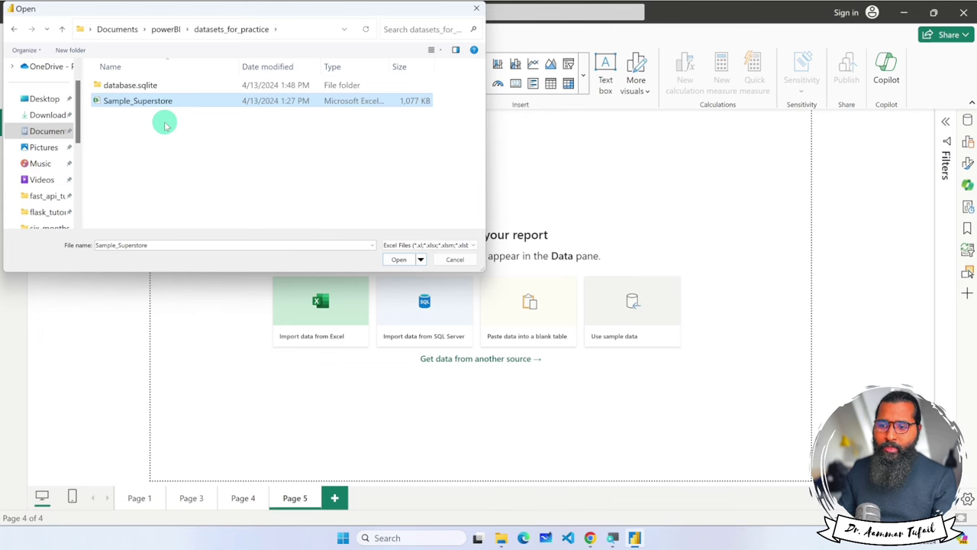
pyautogui.click(398, 260)
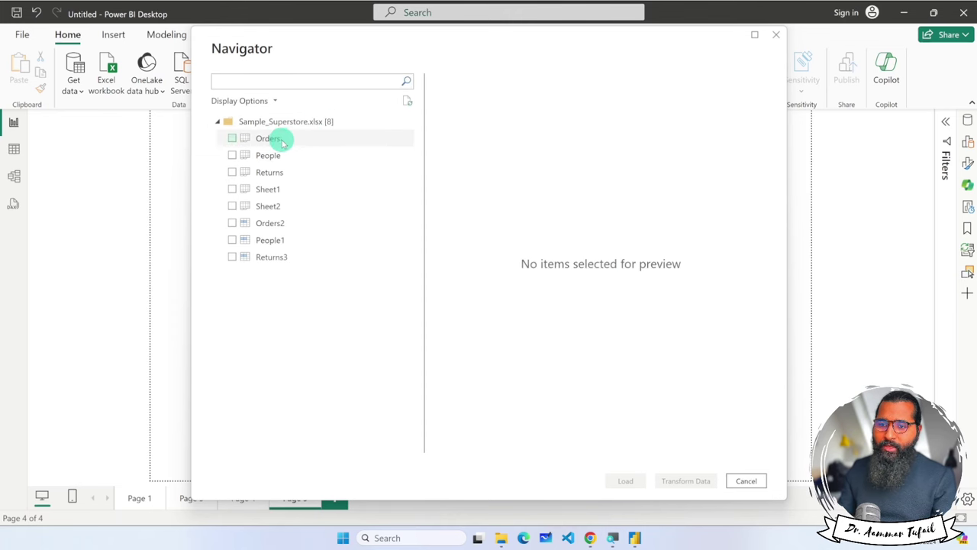
# Tick Orders, scroll across its preview columns, then untick it
pyautogui.click(233, 139)
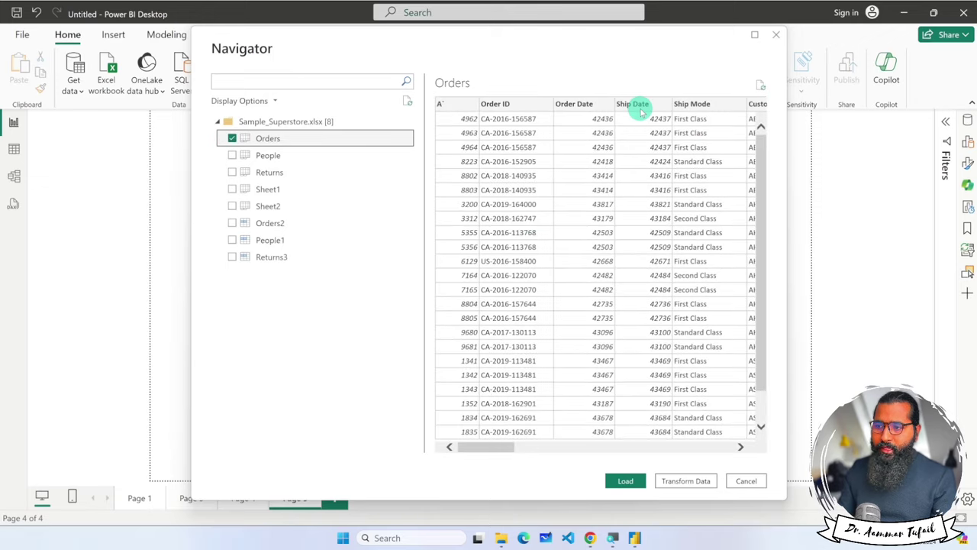
pyautogui.hscroll(1, 636, 141)
pyautogui.hscroll(2, 636, 141)
pyautogui.hscroll(3, 636, 141)
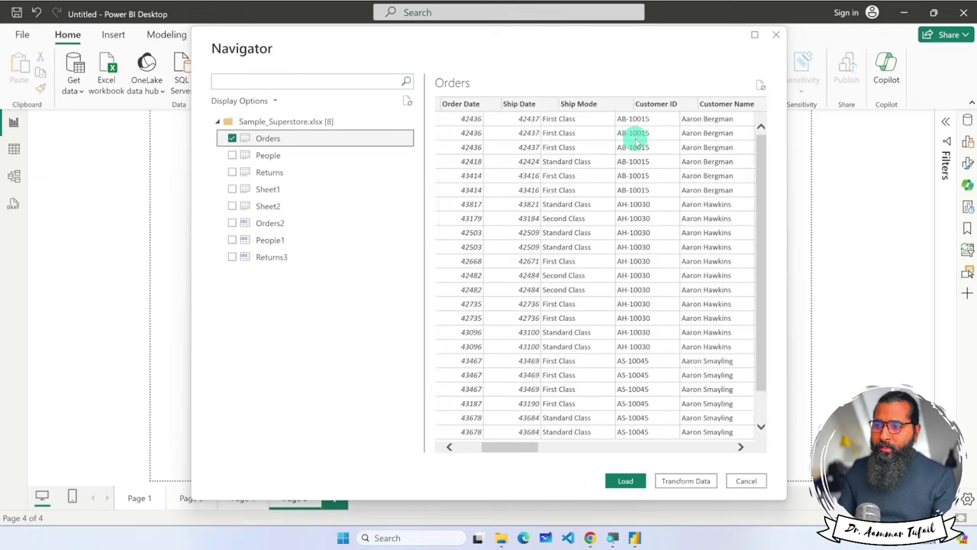
pyautogui.hscroll(3, 636, 141)
pyautogui.hscroll(1, 636, 142)
pyautogui.hscroll(3, 636, 142)
pyautogui.hscroll(4, 636, 141)
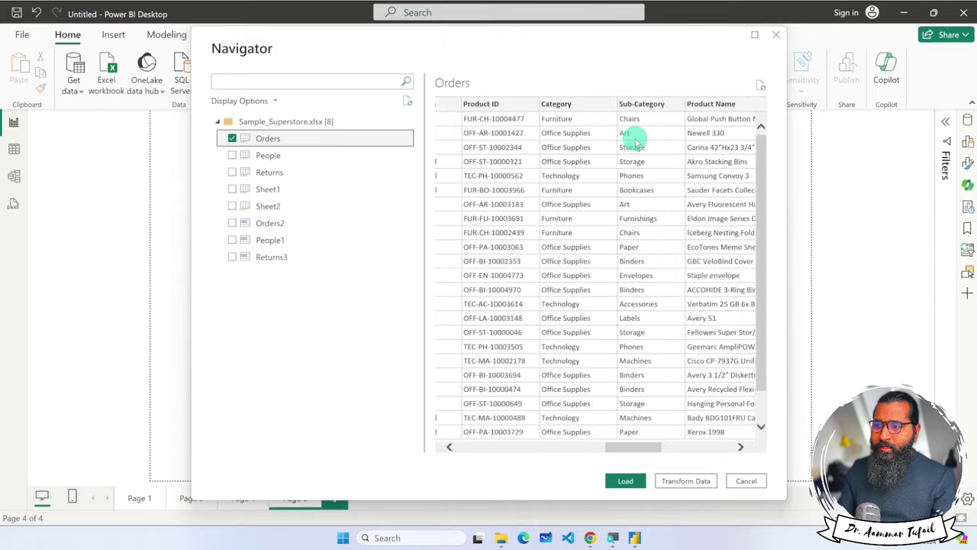
pyautogui.hscroll(4, 636, 141)
pyautogui.hscroll(1, 636, 141)
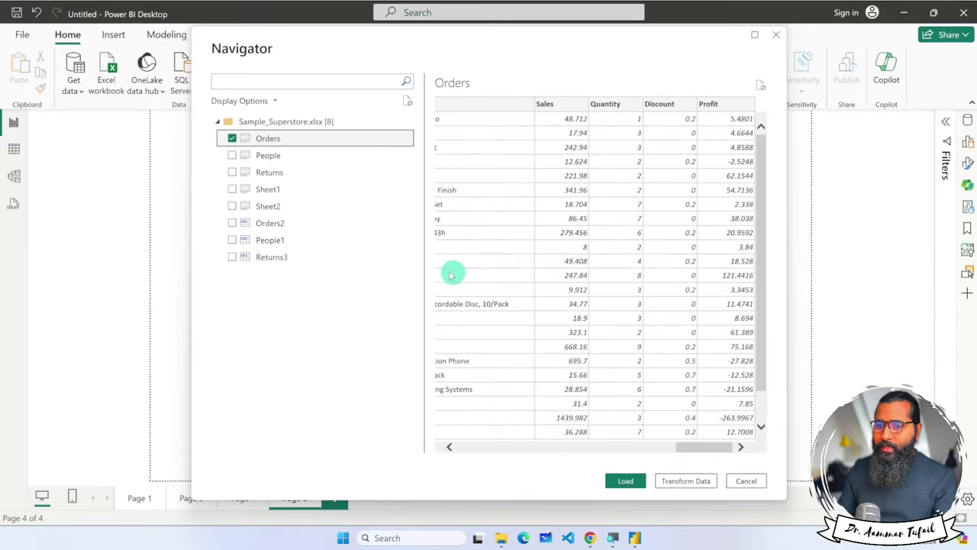
pyautogui.click(231, 138)
# Preview People, Returns, Sheet1, Sheet2, Orders2, People1 and Returns3 in turn
pyautogui.click(257, 155)
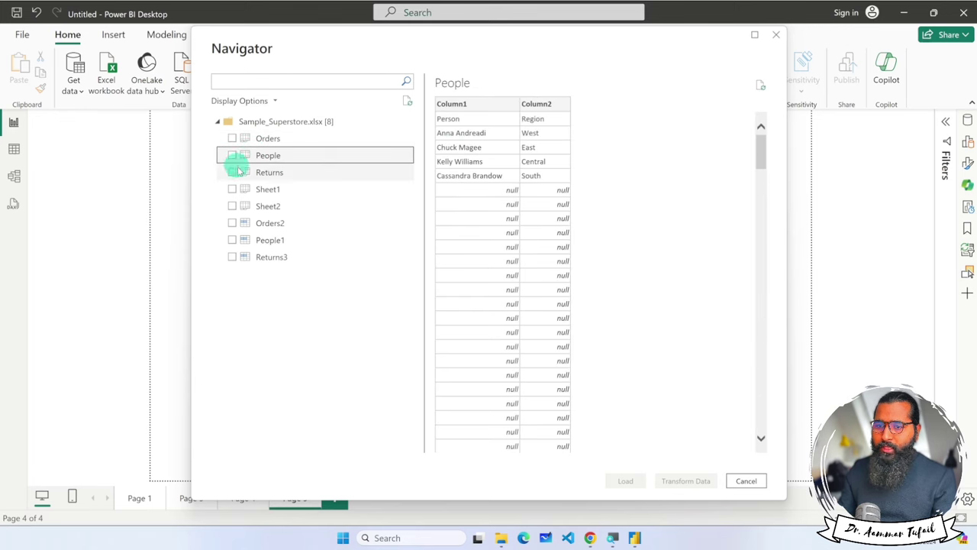
pyautogui.click(274, 174)
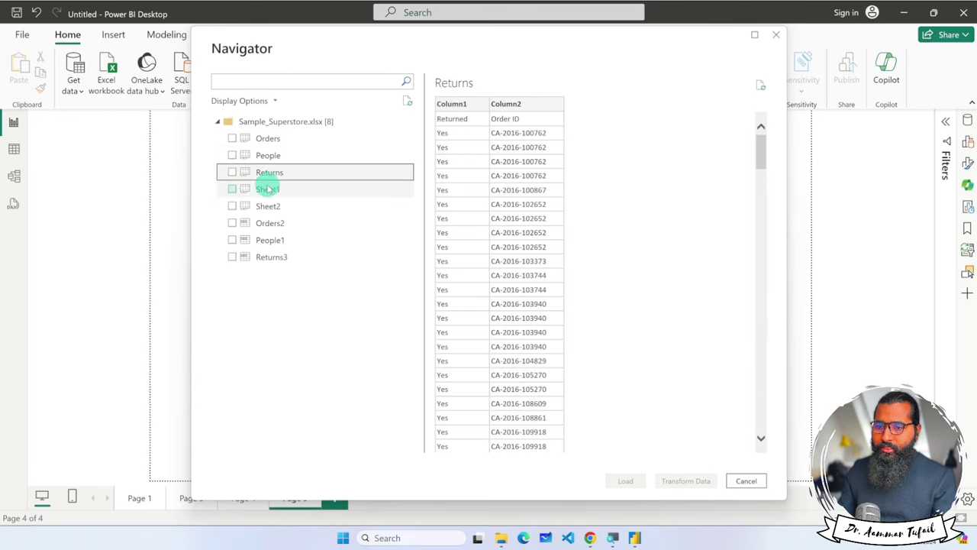
pyautogui.click(267, 189)
pyautogui.click(267, 206)
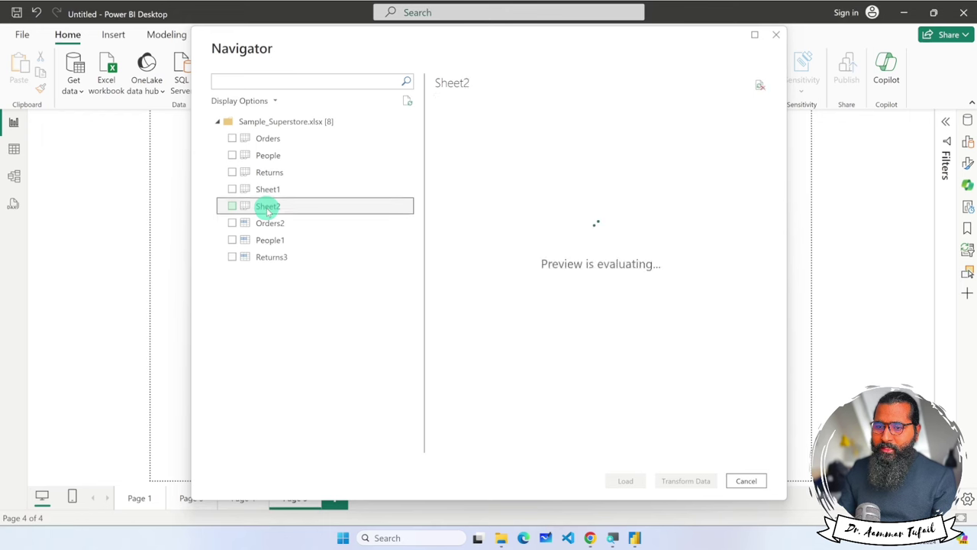
pyautogui.click(264, 223)
pyautogui.click(265, 241)
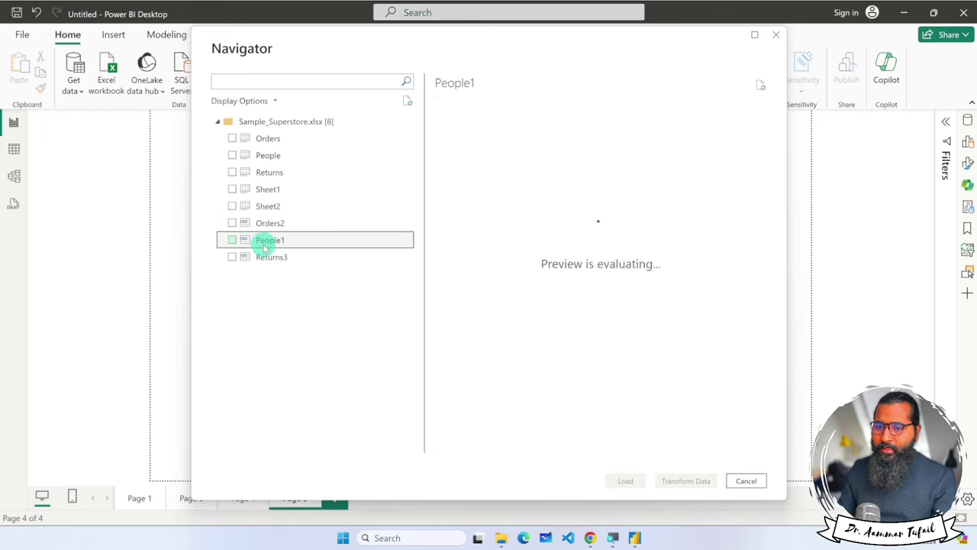
pyautogui.click(264, 258)
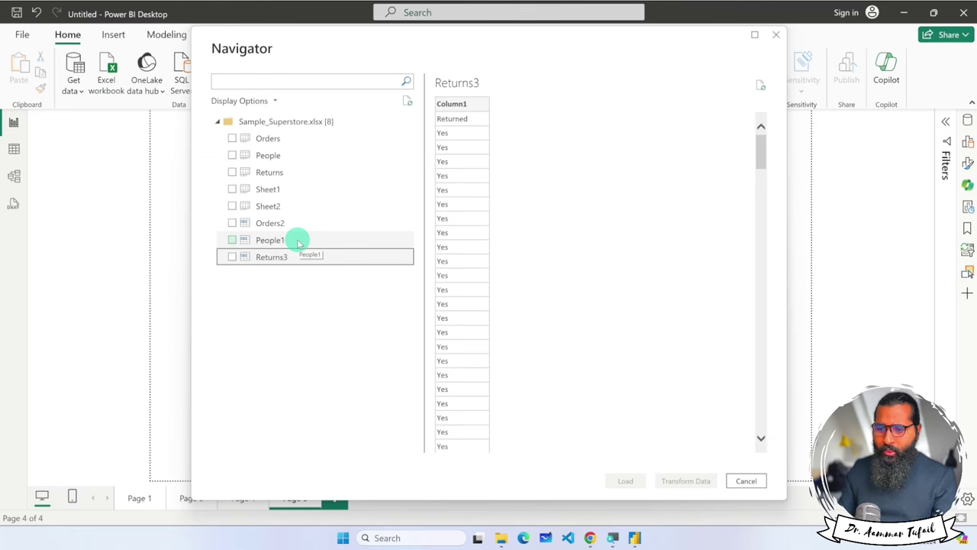
# Open Sample_Superstore in Excel from File Explorer and dismiss the theme prompt
pyautogui.moveTo(500, 537)
pyautogui.click(555, 483)
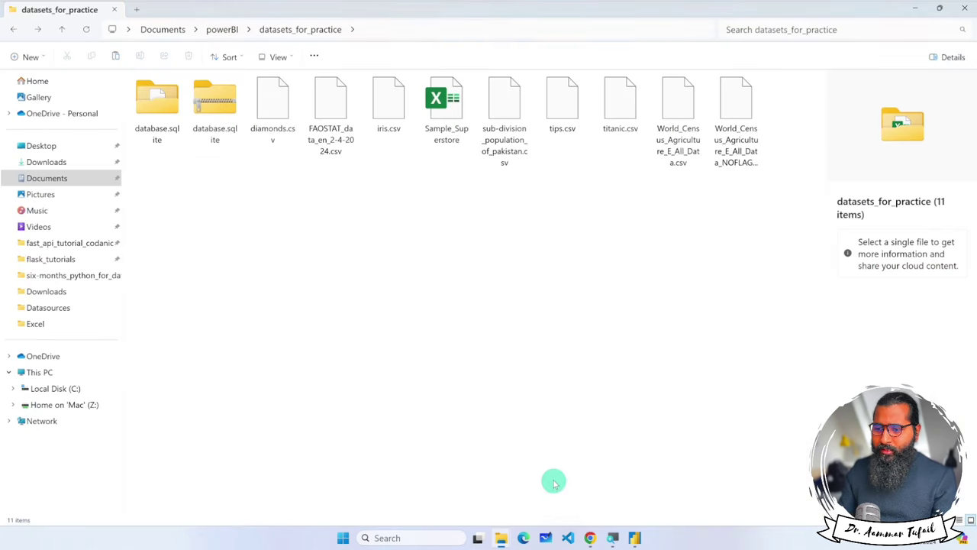
pyautogui.click(447, 103)
pyautogui.rightClick(442, 105)
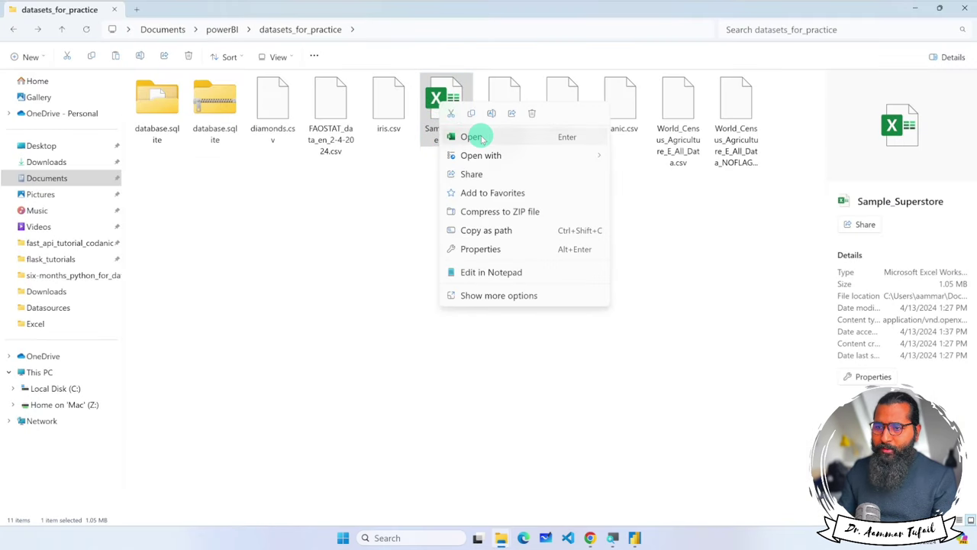
pyautogui.click(471, 136)
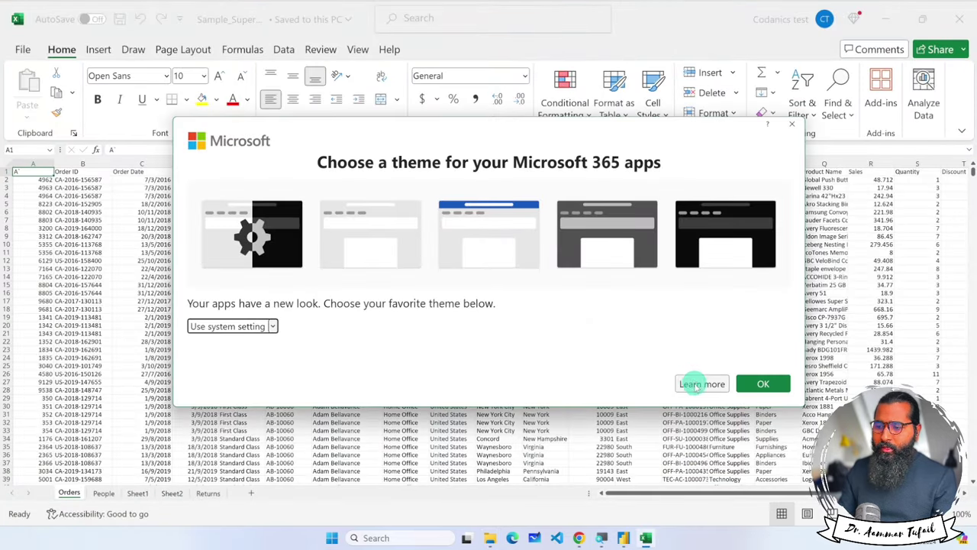
pyautogui.click(758, 382)
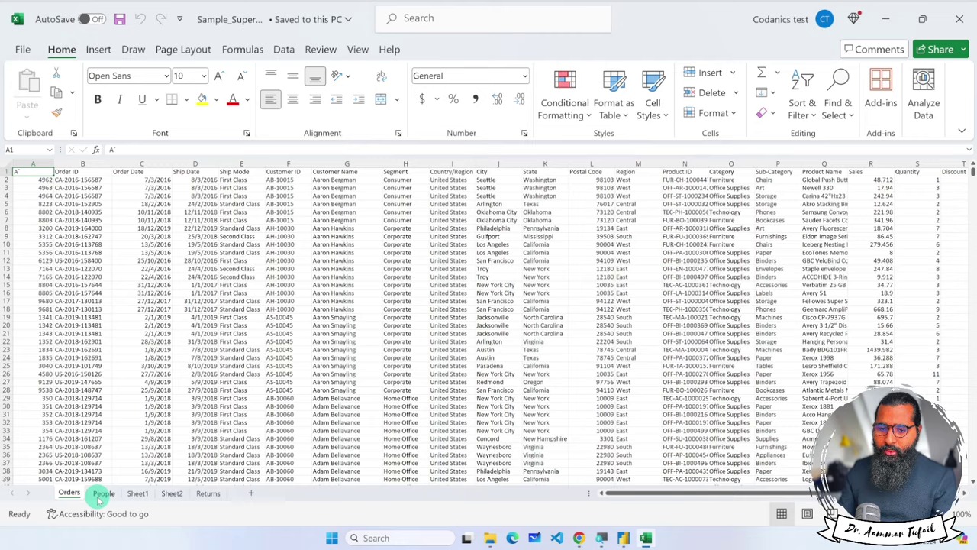
# Check the People, Sheet1 and Returns sheets, then return to Power BI's Navigator
pyautogui.click(103, 493)
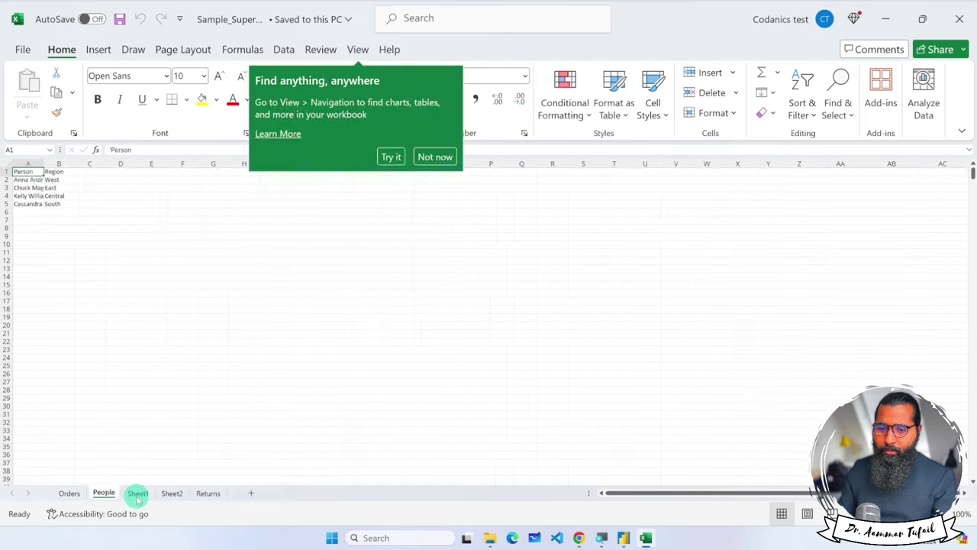
pyautogui.click(138, 493)
pyautogui.click(210, 493)
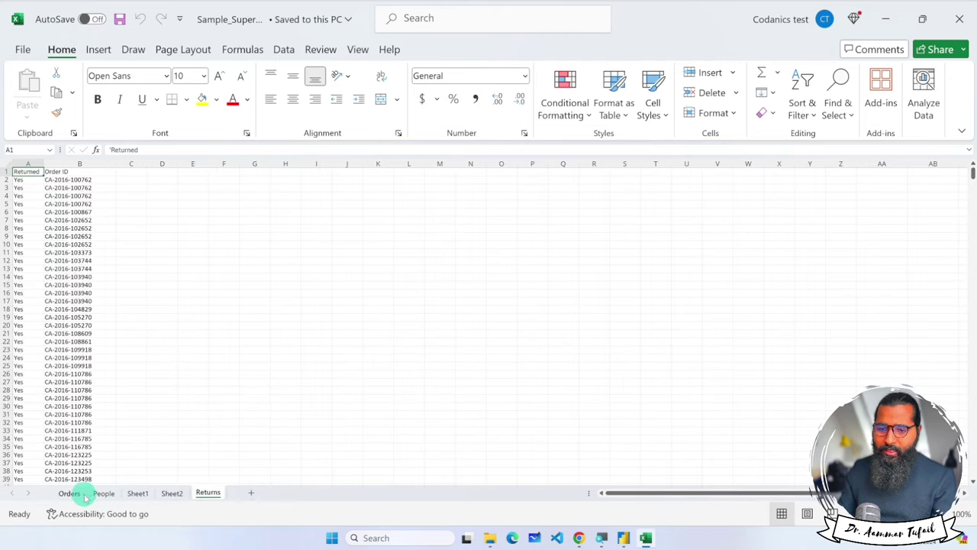
pyautogui.click(623, 534)
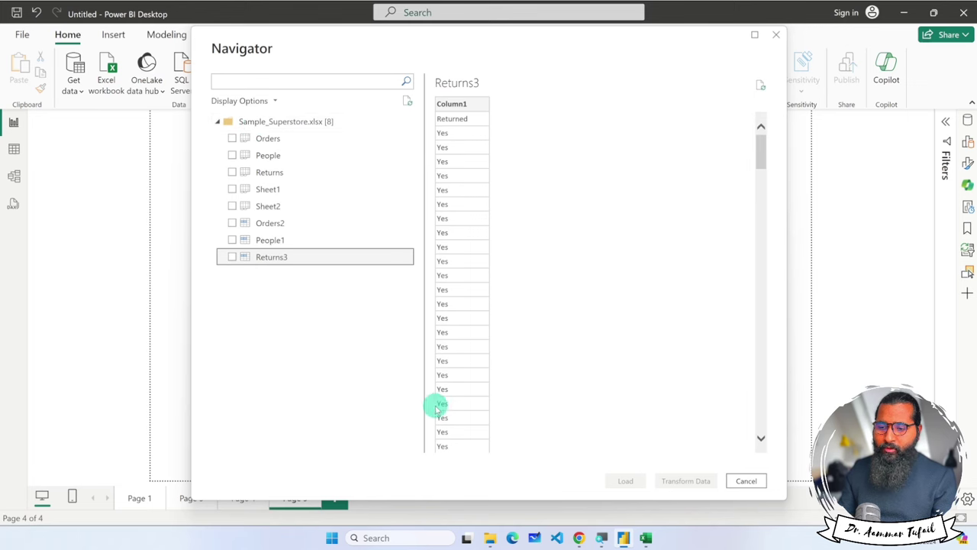
pyautogui.moveTo(489, 537)
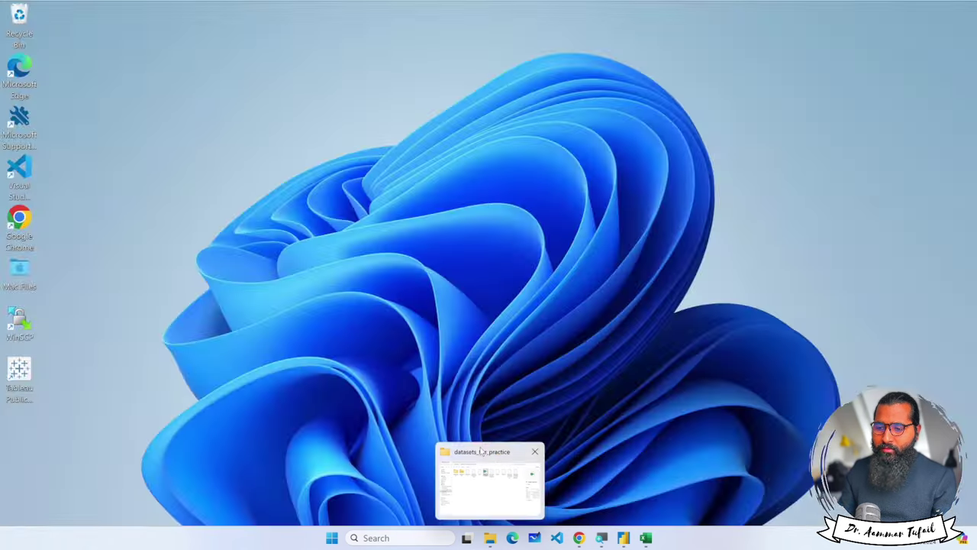
pyautogui.click(490, 478)
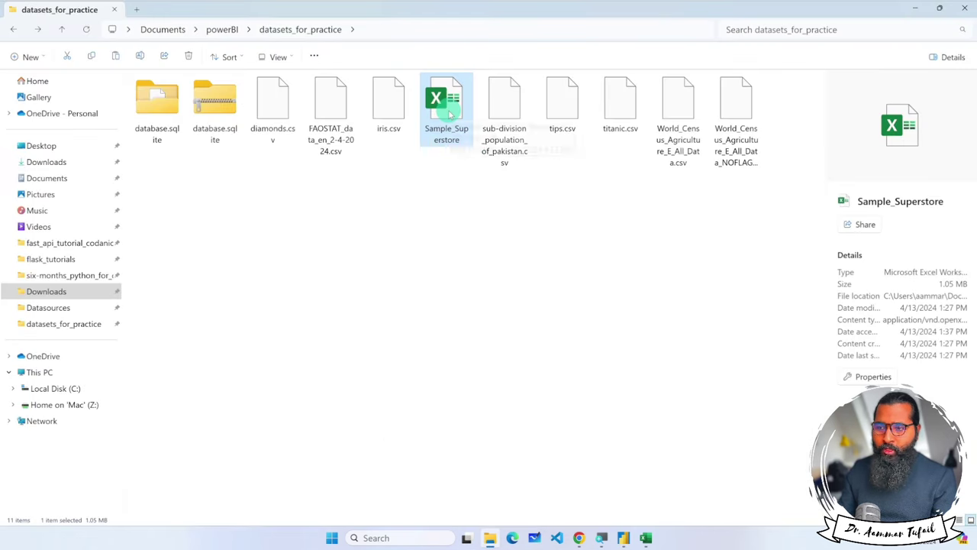
pyautogui.click(646, 537)
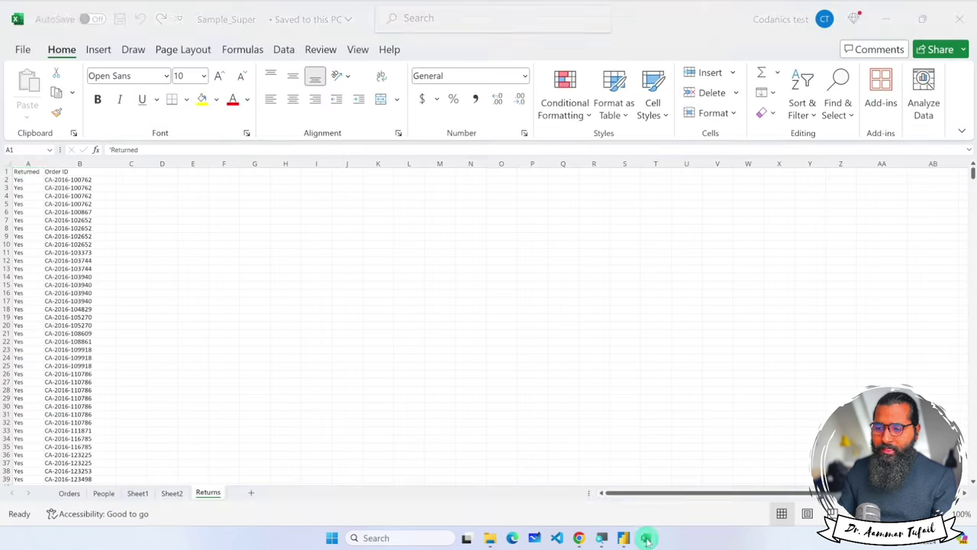
pyautogui.click(602, 537)
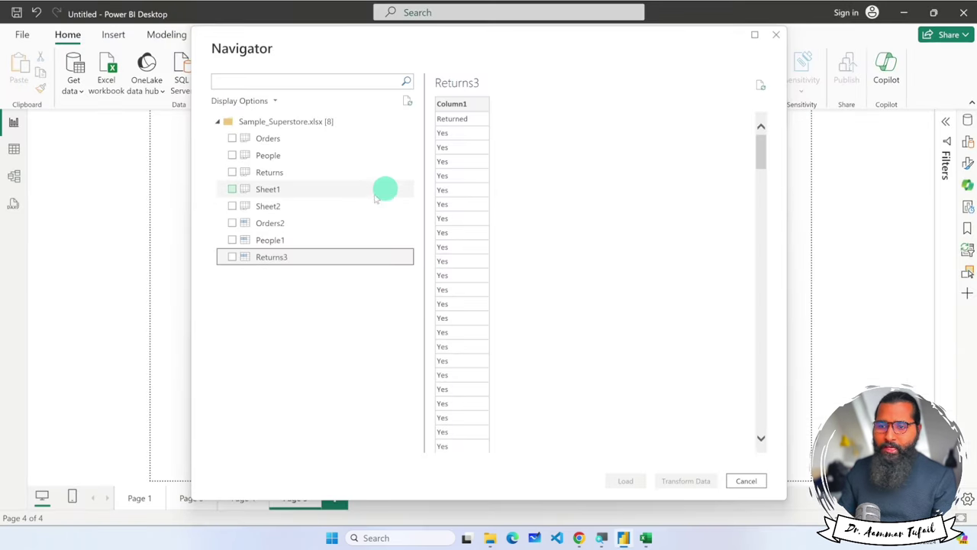
# Load only the Orders sheet from the Navigator, bringing in 9,994 rows
pyautogui.click(236, 138)
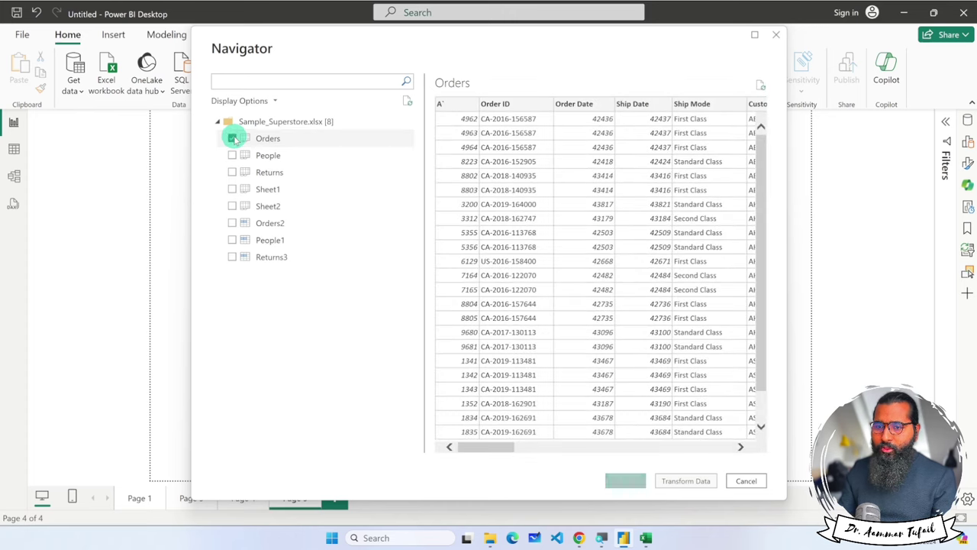
pyautogui.click(233, 139)
pyautogui.click(232, 139)
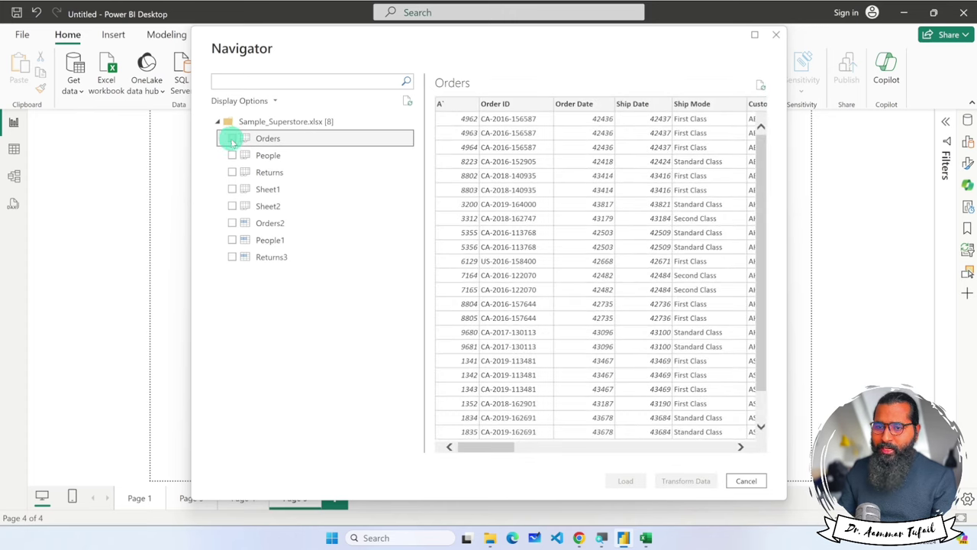
pyautogui.click(232, 138)
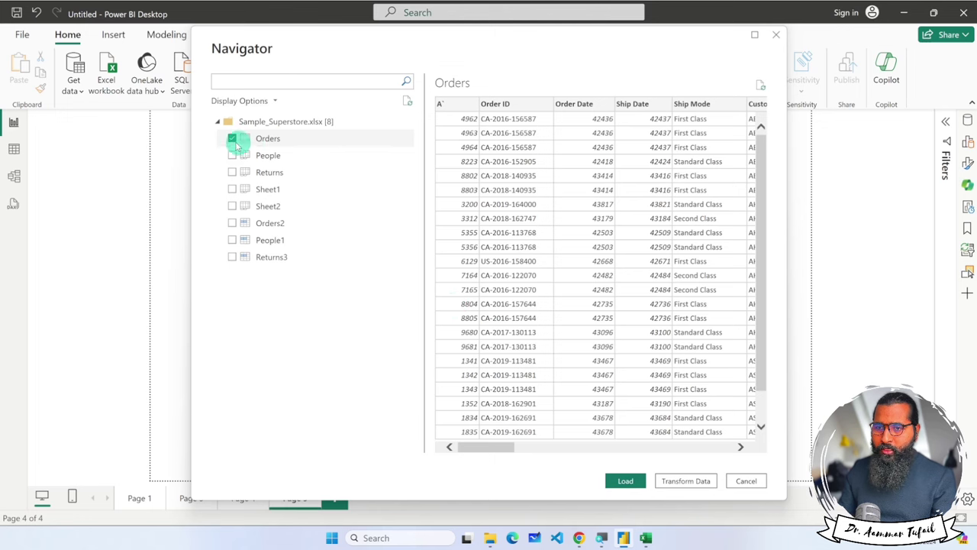
pyautogui.click(232, 138)
pyautogui.click(233, 138)
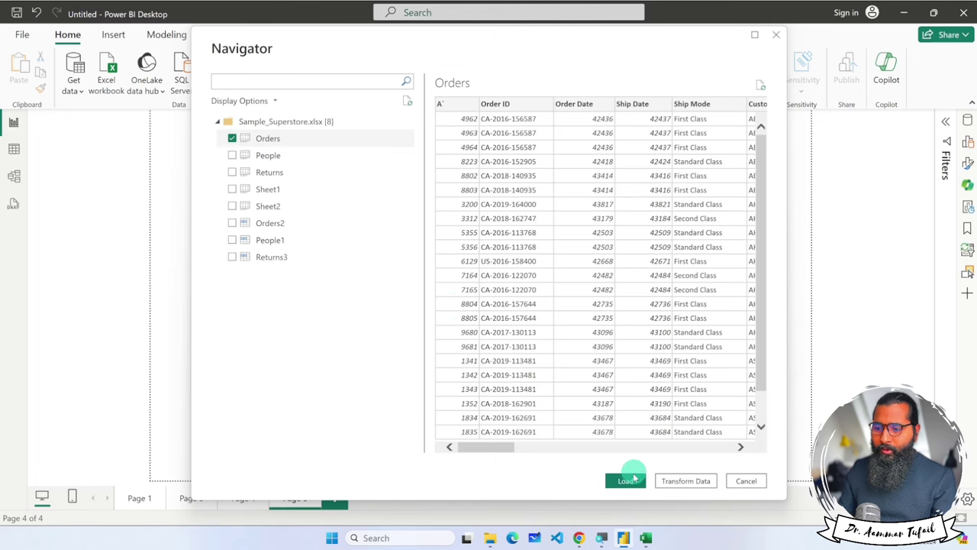
pyautogui.click(625, 480)
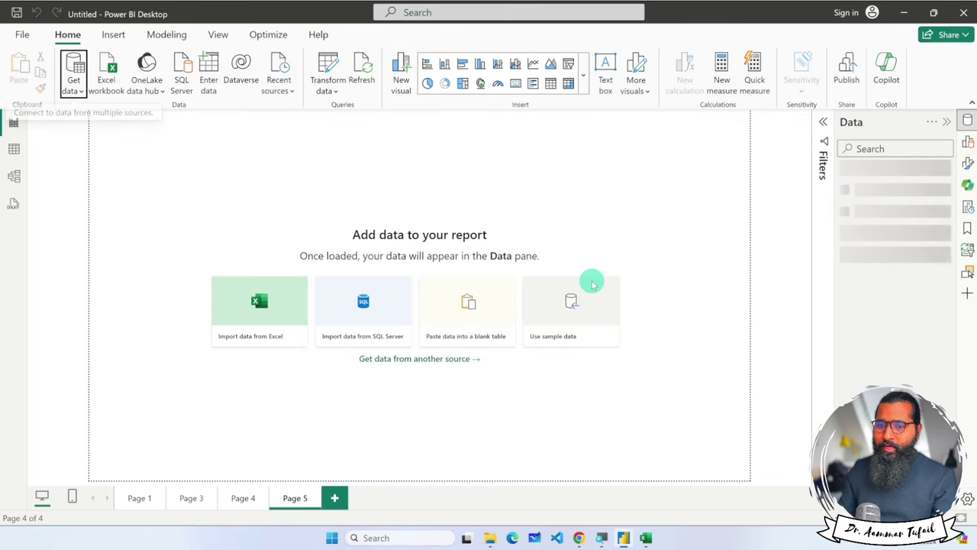
# View the Sample_Superstore file's properties in File Explorer, then close them
pyautogui.click(490, 538)
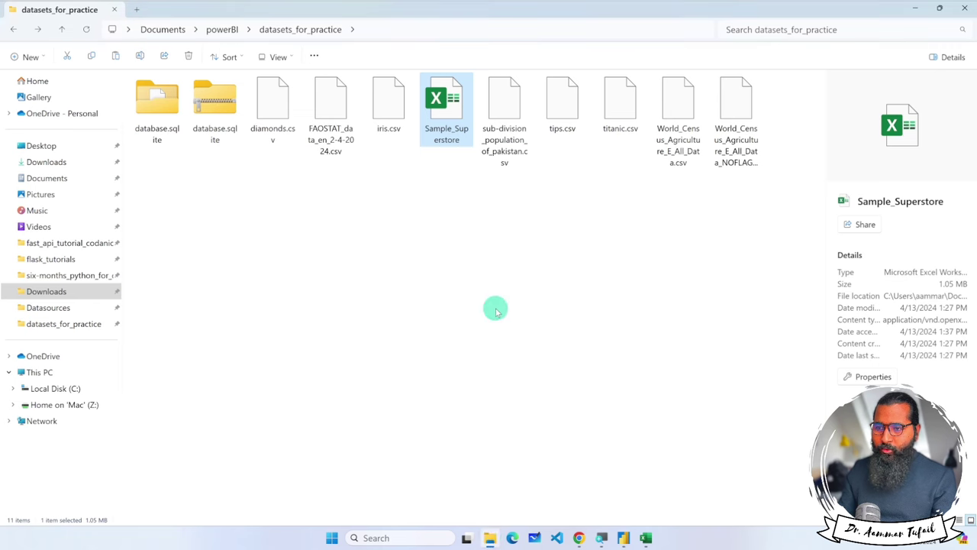
pyautogui.click(495, 310)
pyautogui.click(446, 115)
pyautogui.rightClick(455, 120)
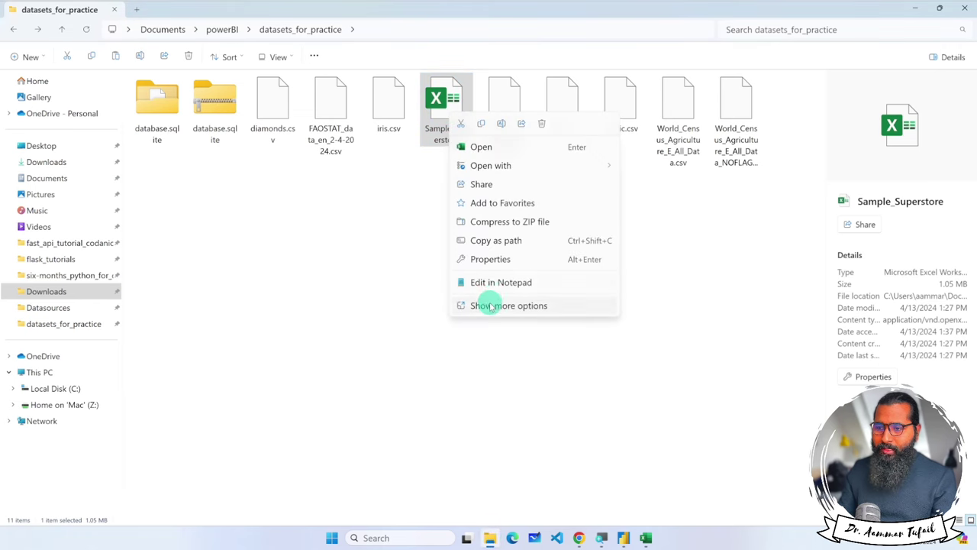
pyautogui.click(492, 262)
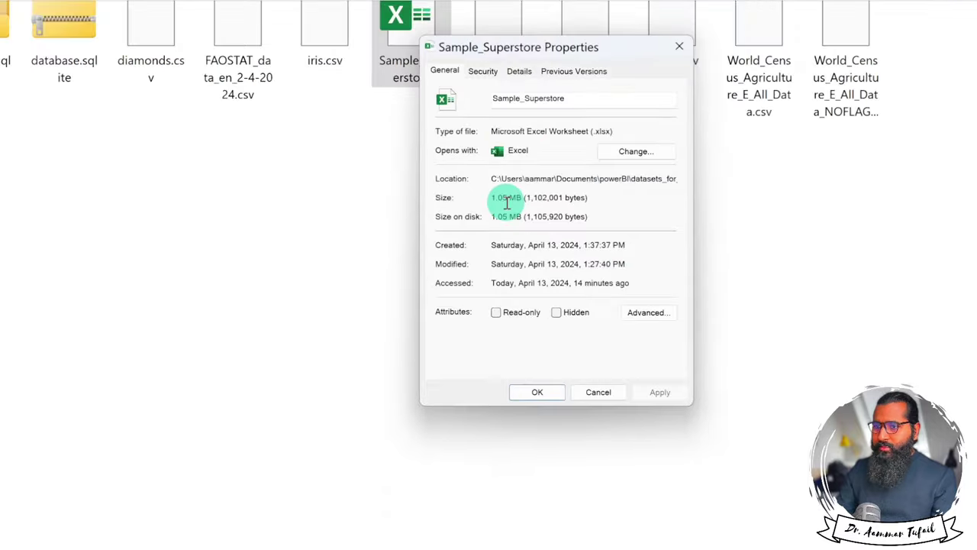
pyautogui.click(655, 73)
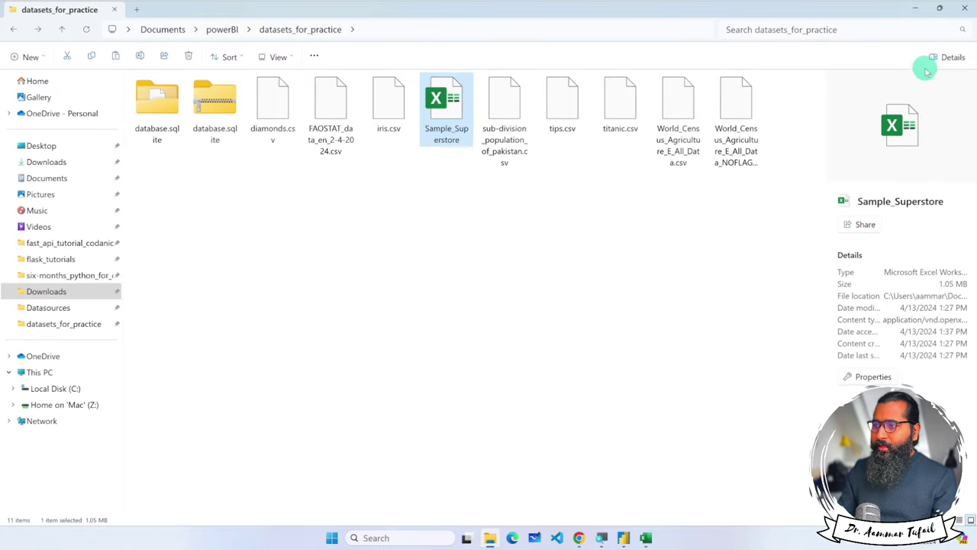
# Switch the folder to Details view, check the 305,752 KB database.sqlite, and return to Power BI
pyautogui.click(940, 58)
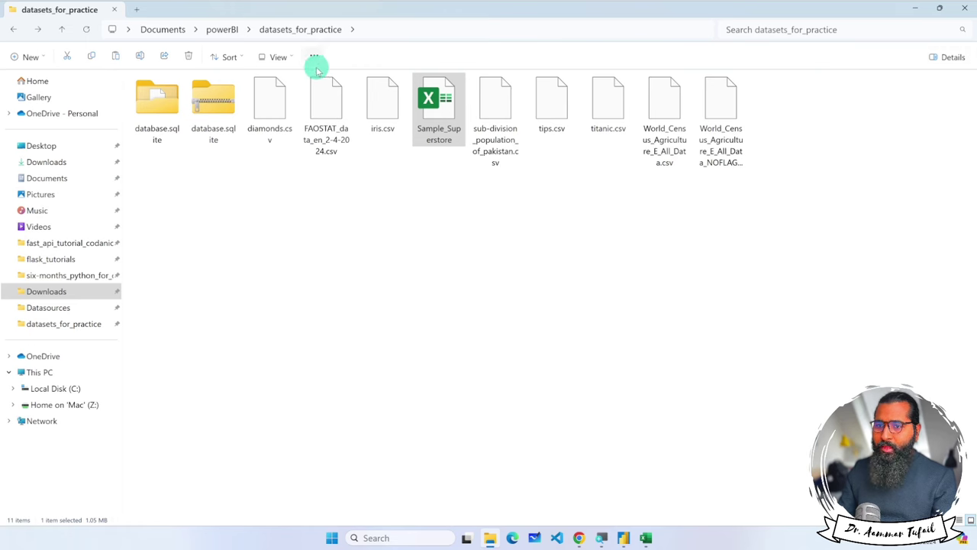
pyautogui.click(289, 58)
pyautogui.click(283, 174)
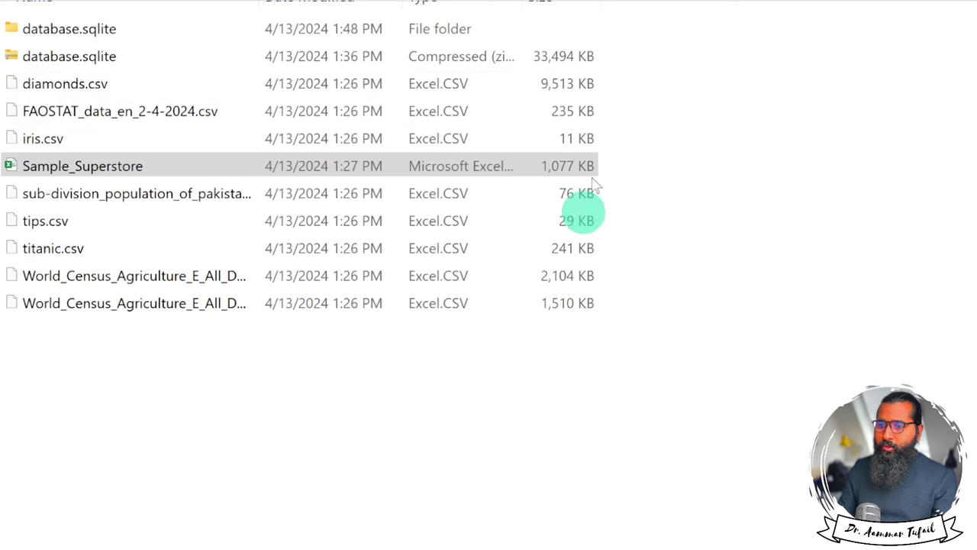
pyautogui.click(88, 172)
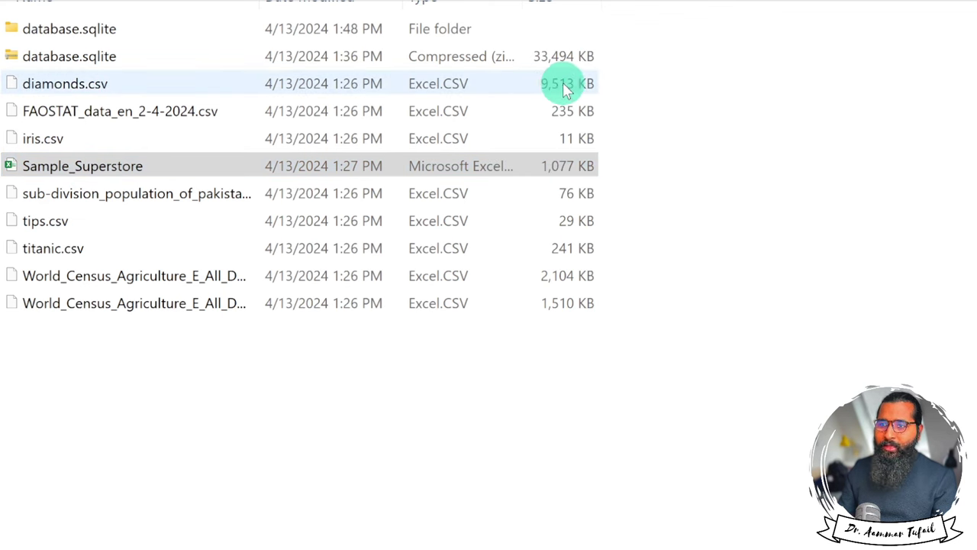
pyautogui.doubleClick(90, 29)
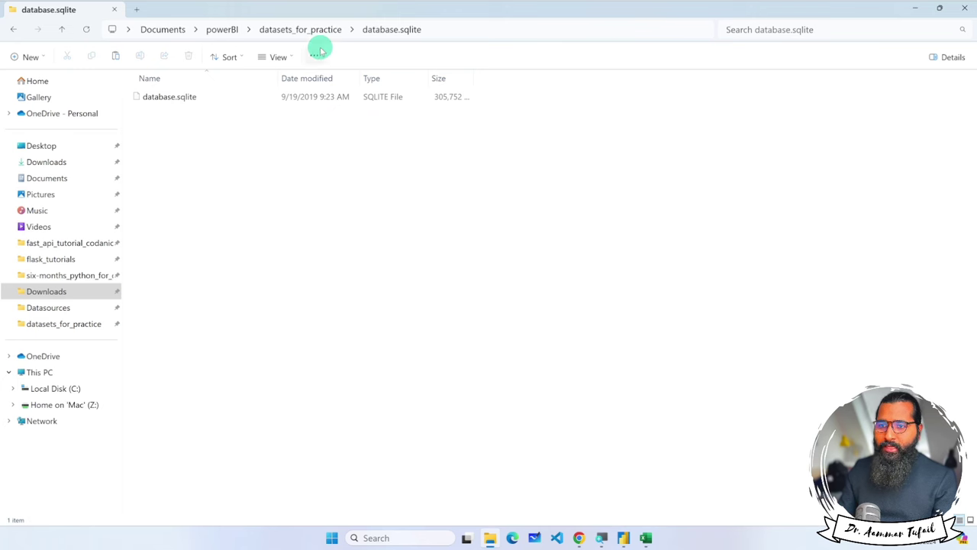
pyautogui.click(300, 29)
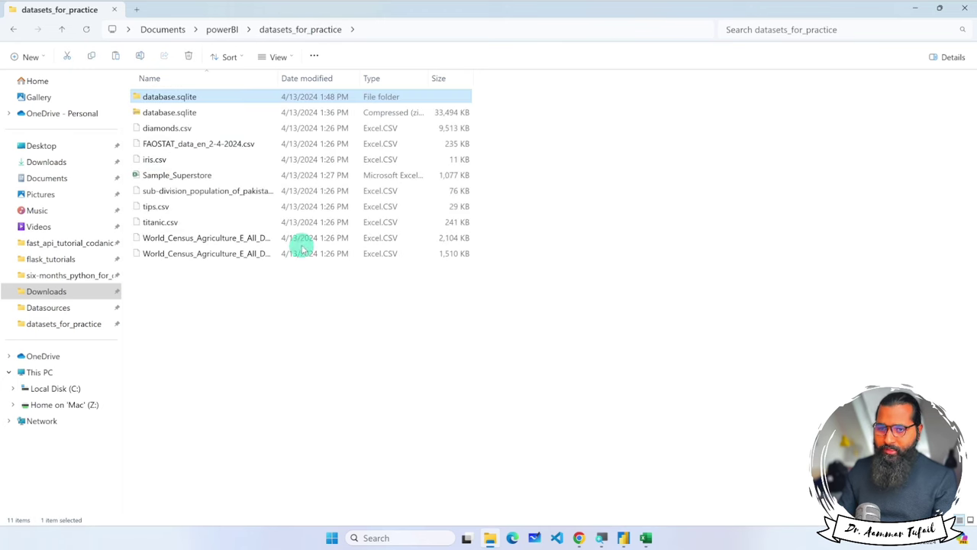
pyautogui.click(625, 537)
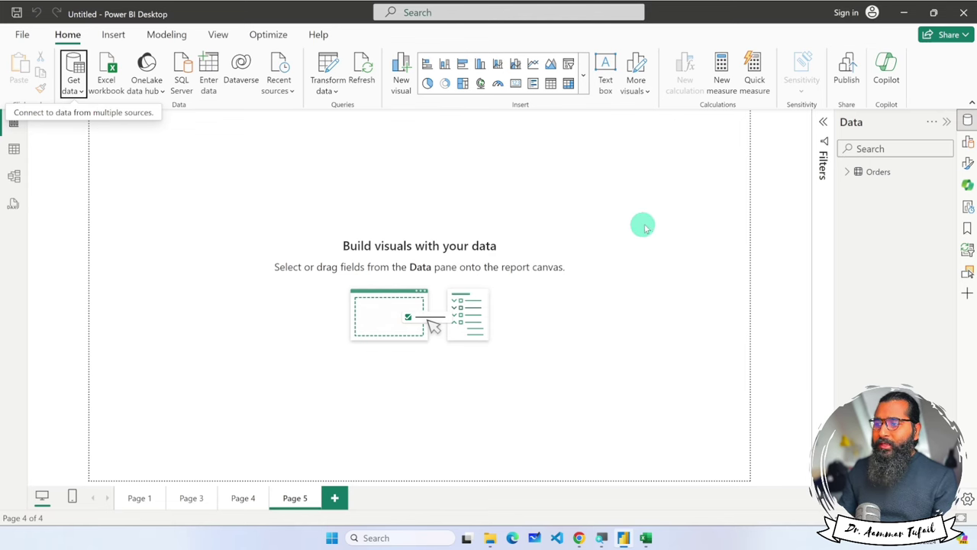
# Move between Page 1, the Orders table rows and the report canvas, ending on the model diagram of Orders
pyautogui.click(141, 498)
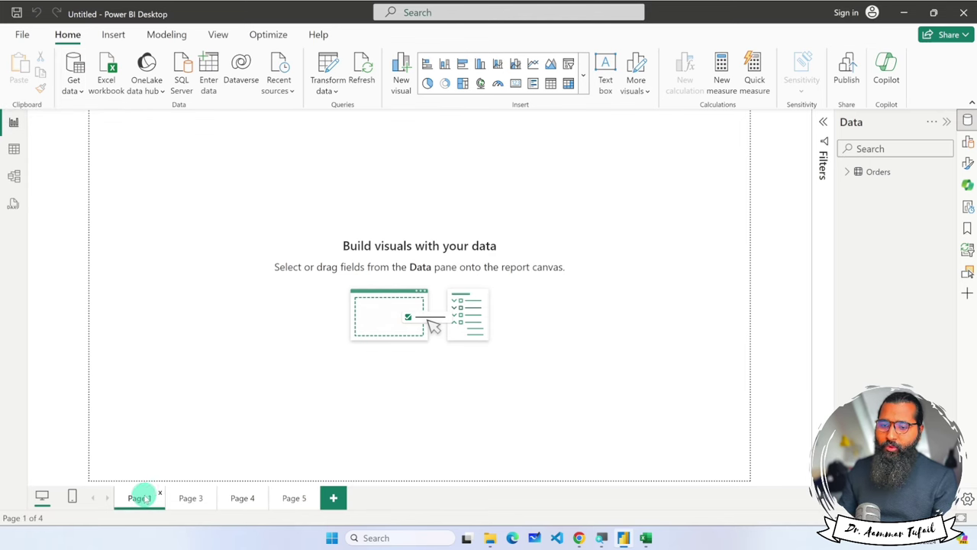
pyautogui.click(15, 148)
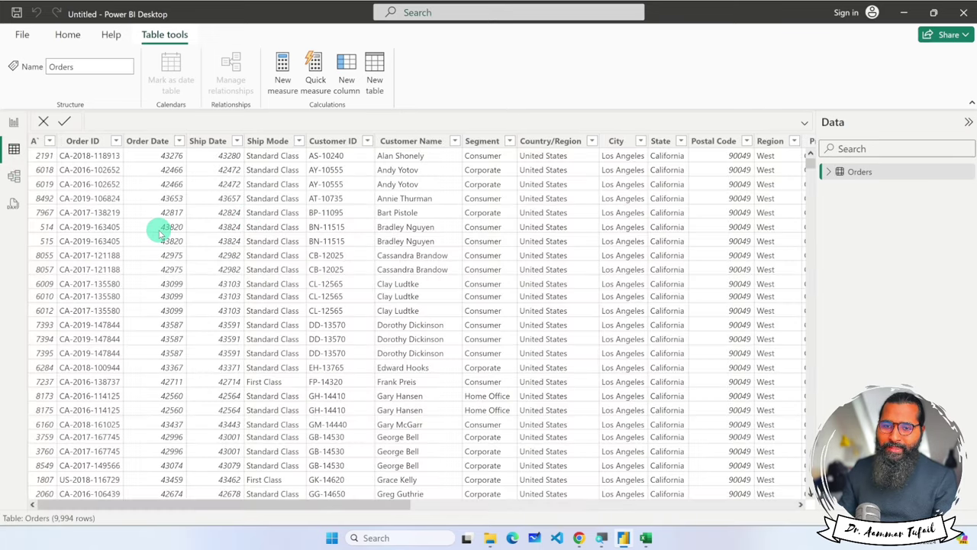
pyautogui.click(14, 124)
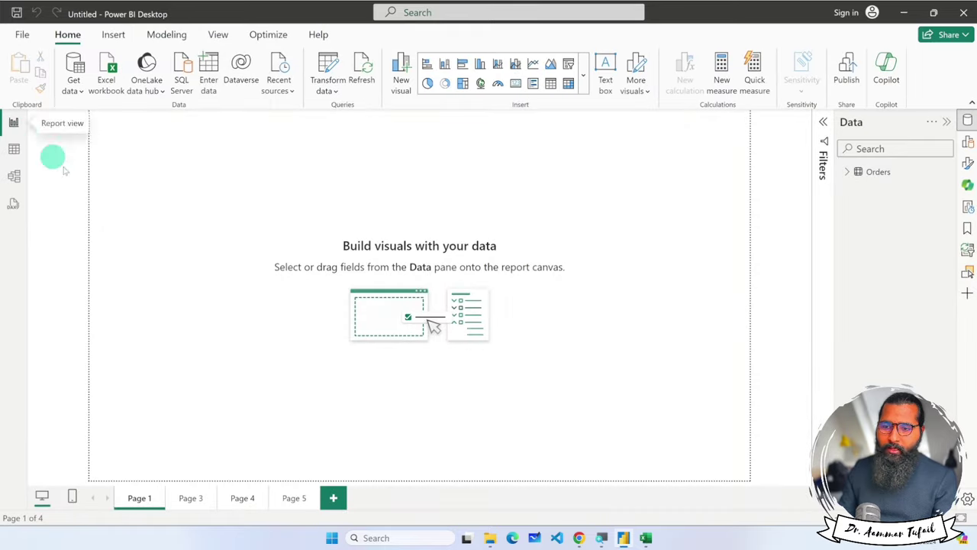
pyautogui.click(14, 149)
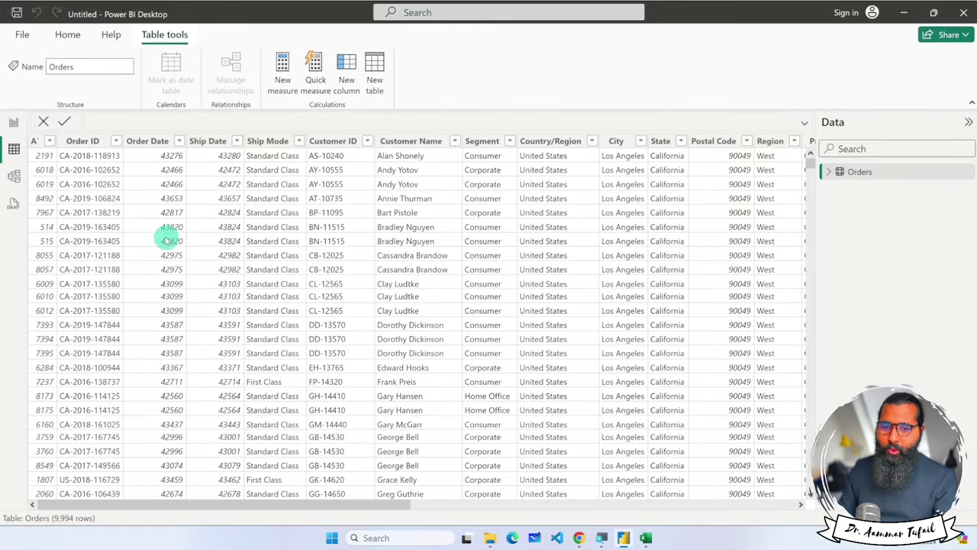
pyautogui.click(15, 178)
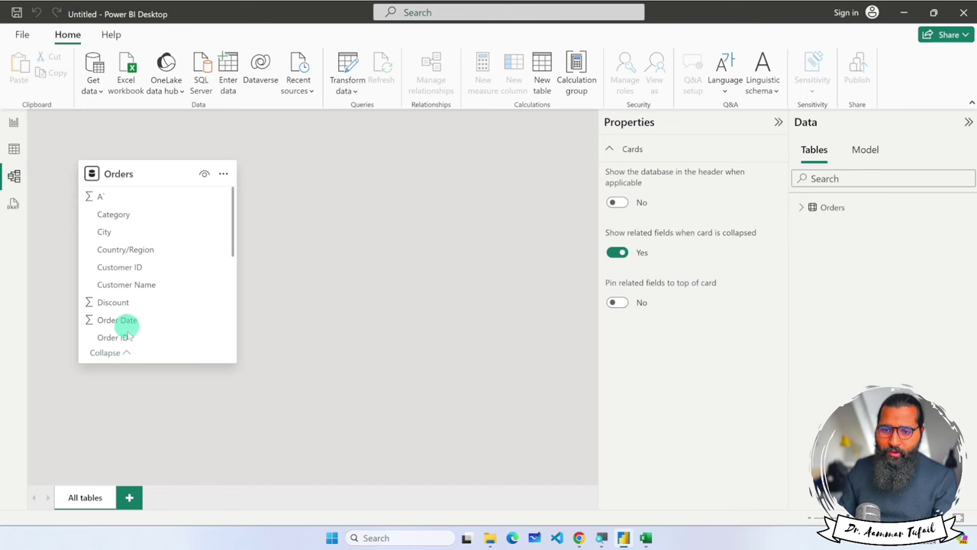
# Look through the DAX query editor and the Orders rows, then return to the empty Page 1 canvas
pyautogui.click(13, 204)
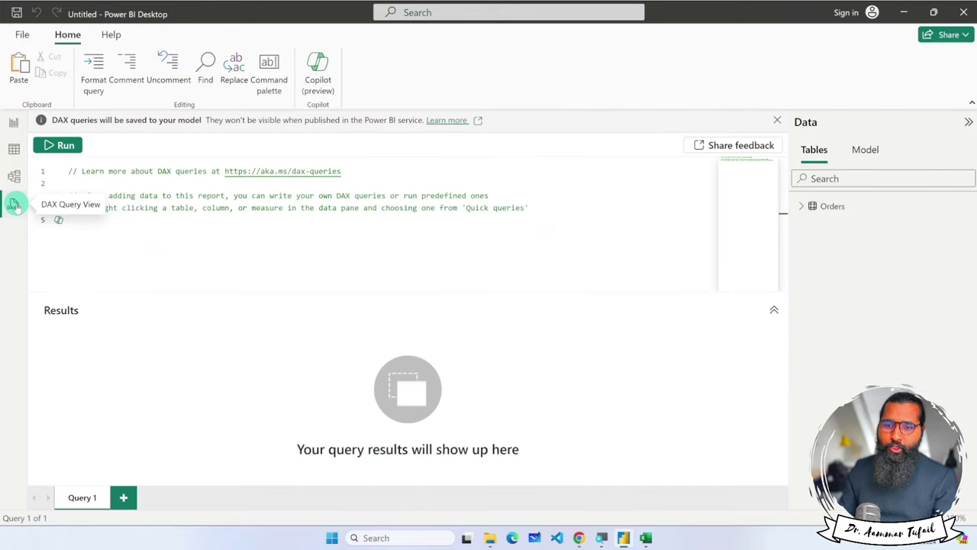
pyautogui.click(69, 221)
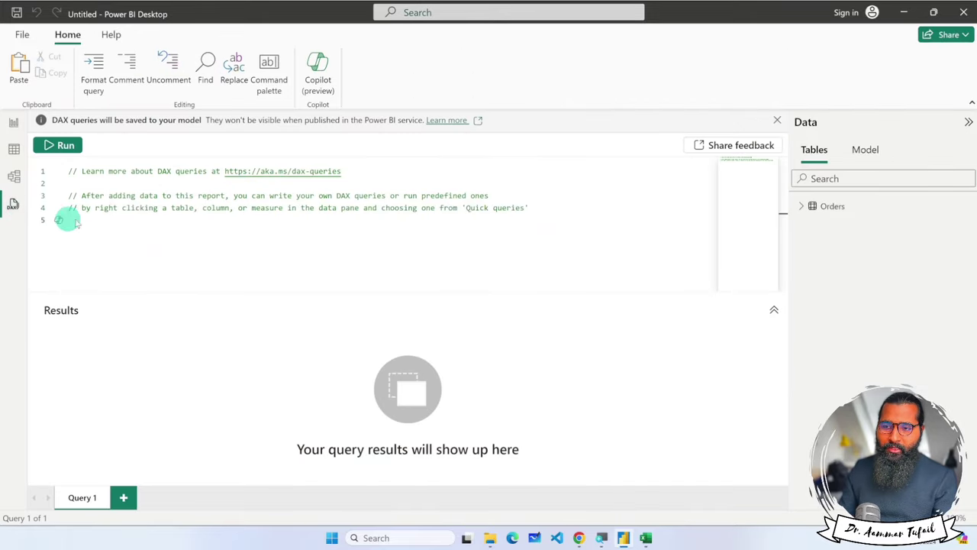
pyautogui.click(14, 151)
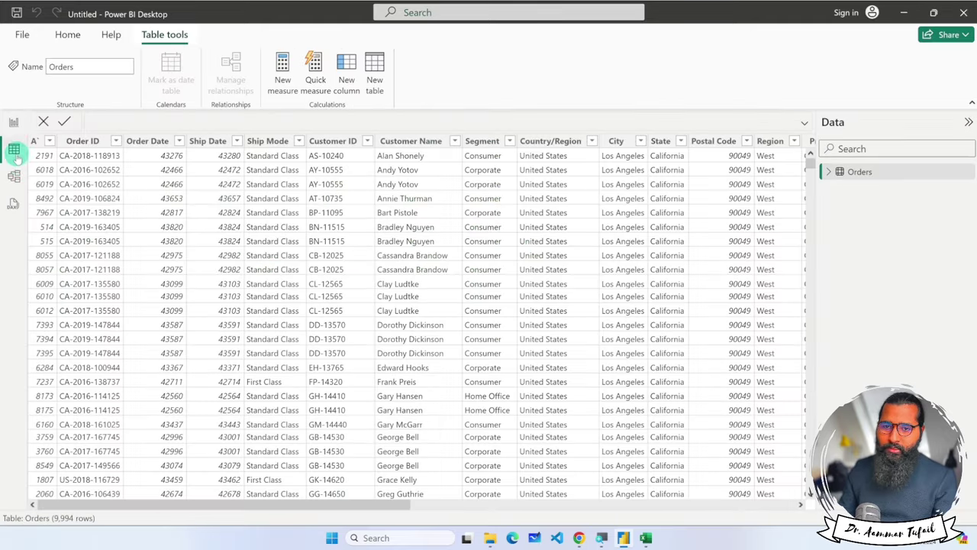
pyautogui.click(14, 124)
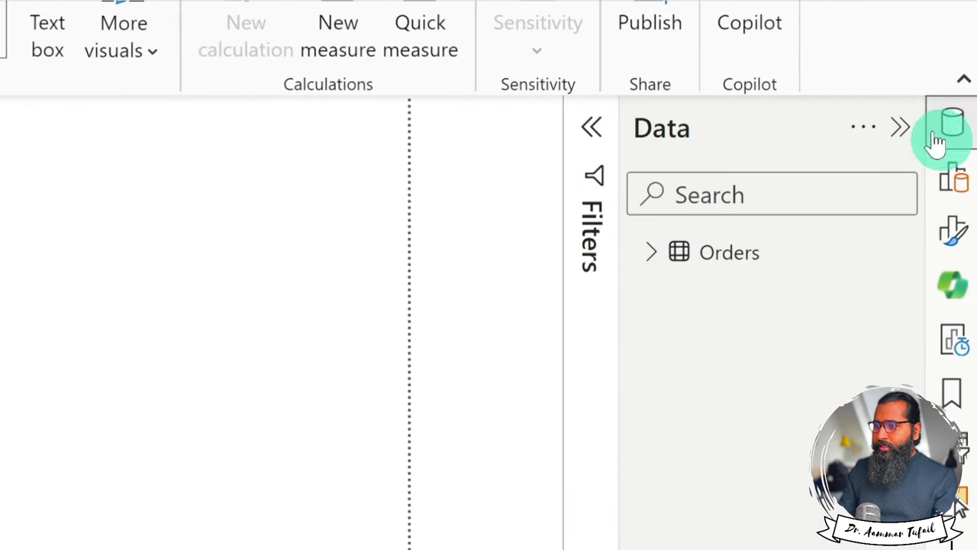
# Reopen the Data pane and expand Orders to list fields like Category, City, Discount and Profit
pyautogui.click(953, 124)
pyautogui.click(956, 130)
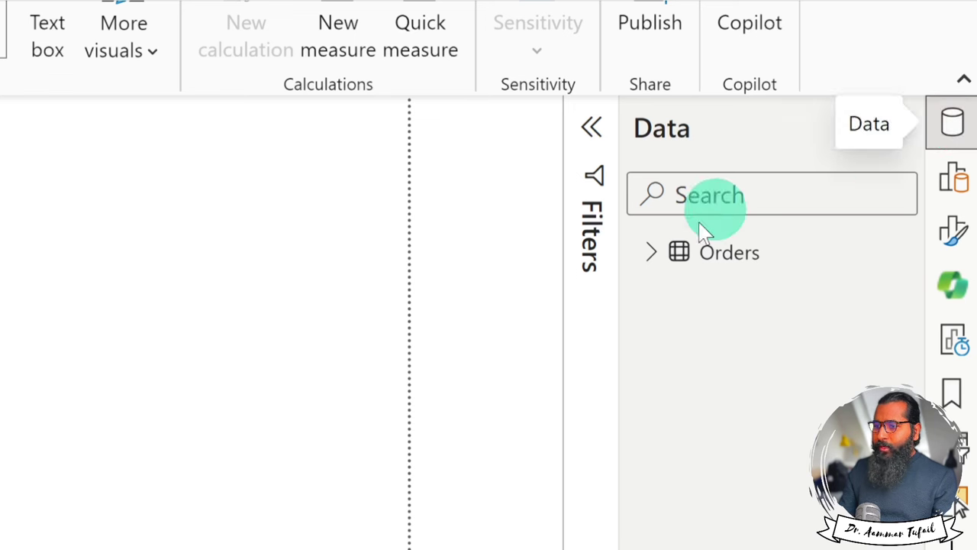
pyautogui.moveTo(718, 252)
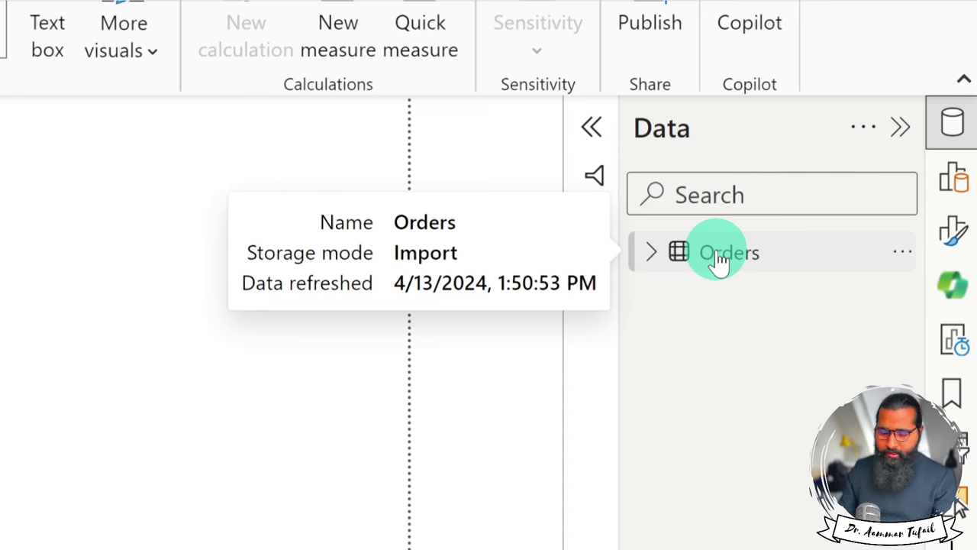
pyautogui.click(737, 190)
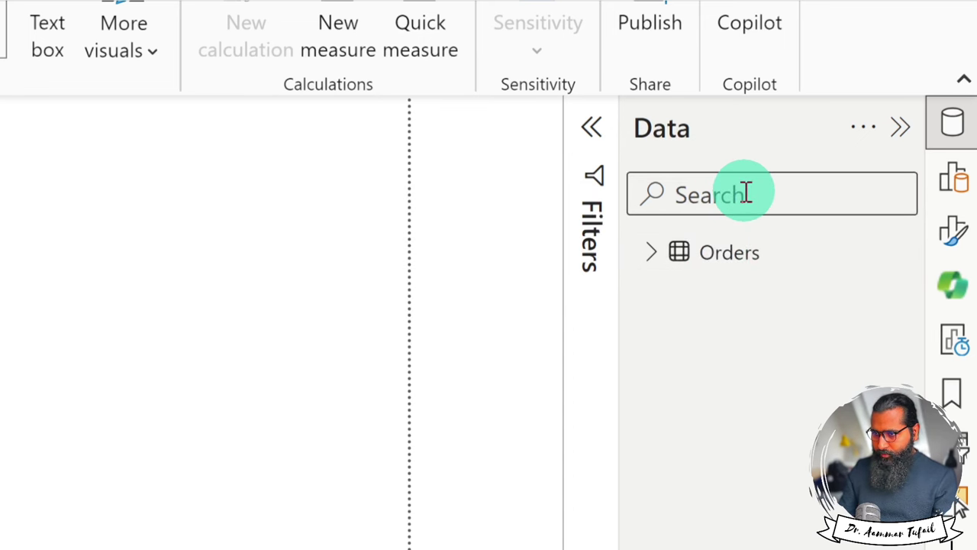
pyautogui.click(648, 254)
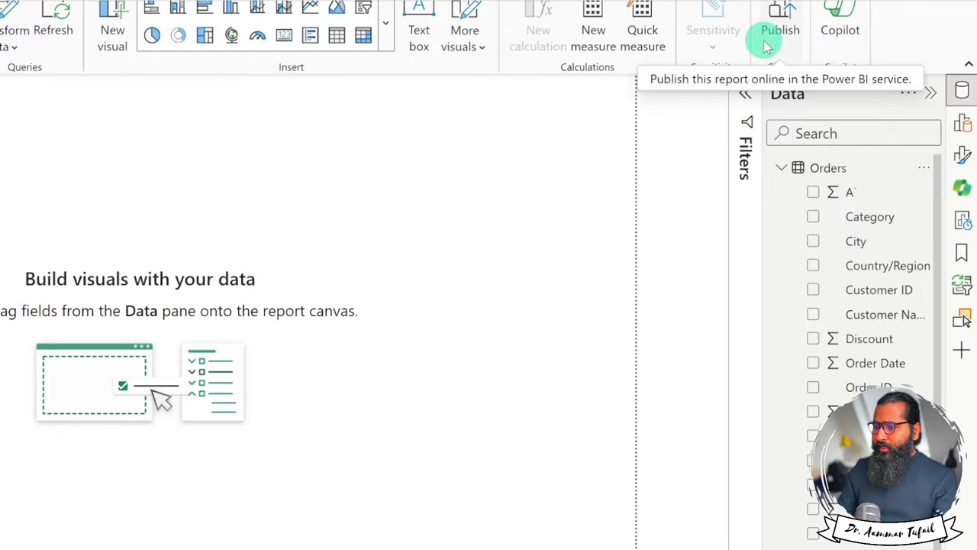
pyautogui.scroll(-1, 934, 277)
pyautogui.scroll(1, 934, 277)
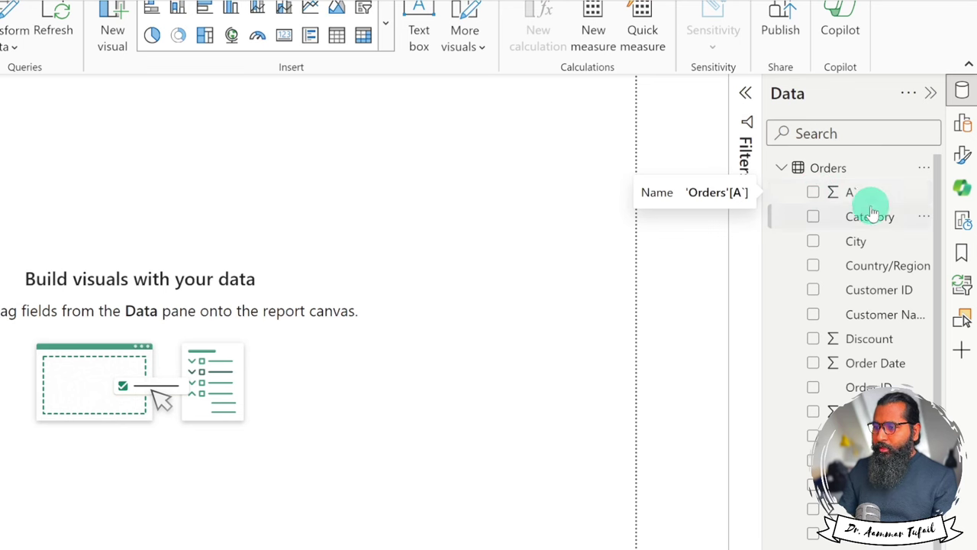
pyautogui.moveTo(879, 265)
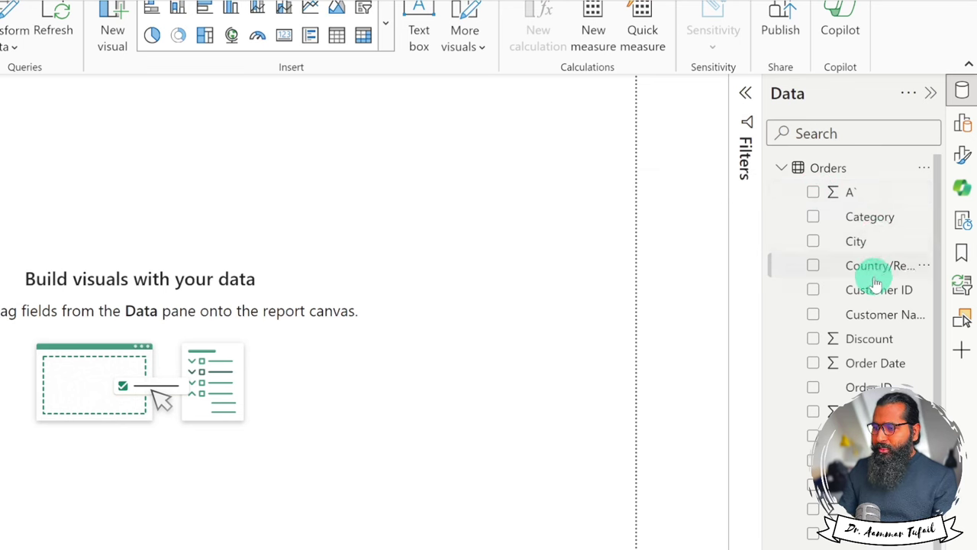
pyautogui.scroll(-1, 861, 348)
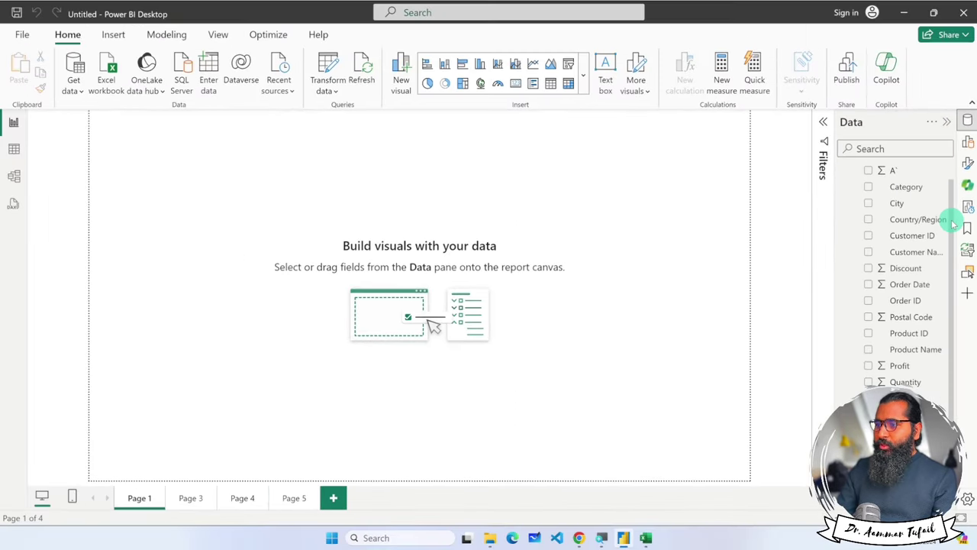
# Start a table visual on Page 1 with the Orders Category and City fields
pyautogui.click(869, 187)
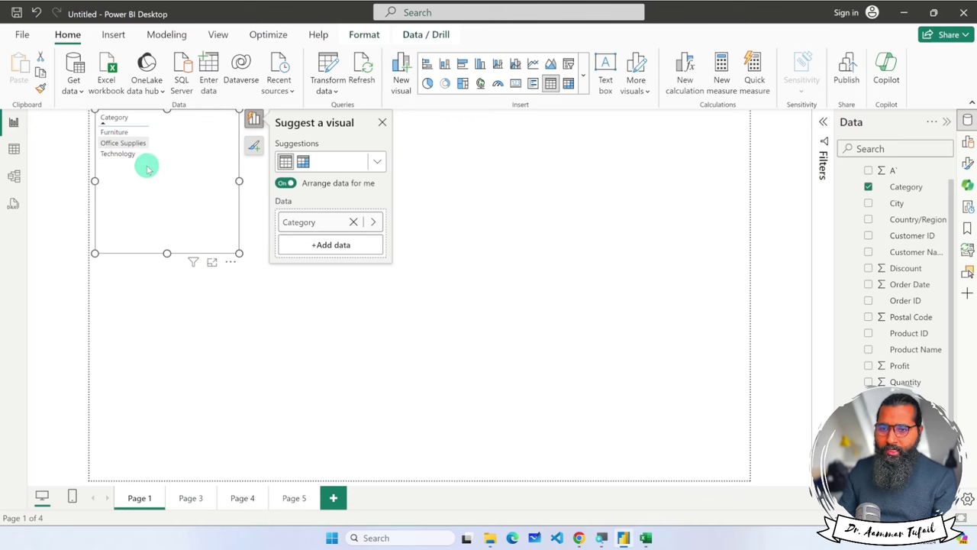
pyautogui.click(869, 204)
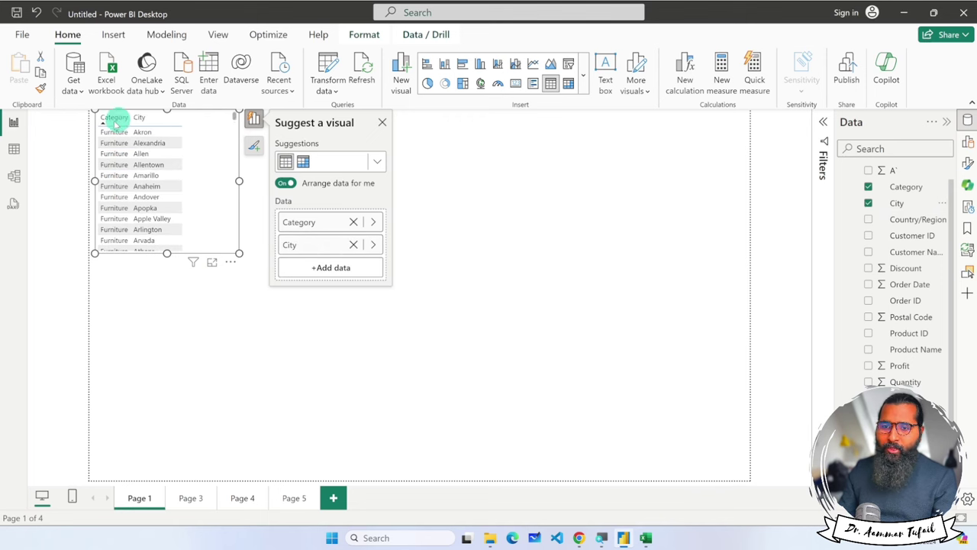
pyautogui.scroll(-1, 142, 183)
pyautogui.scroll(-5, 143, 184)
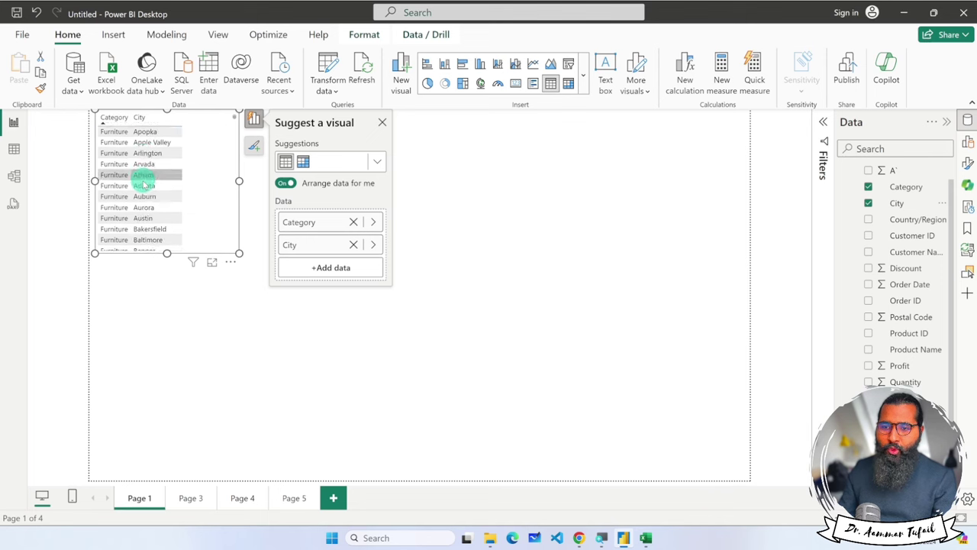
pyautogui.scroll(-5, 144, 183)
pyautogui.scroll(-5, 146, 186)
pyautogui.scroll(-5, 151, 190)
pyautogui.scroll(-5, 152, 191)
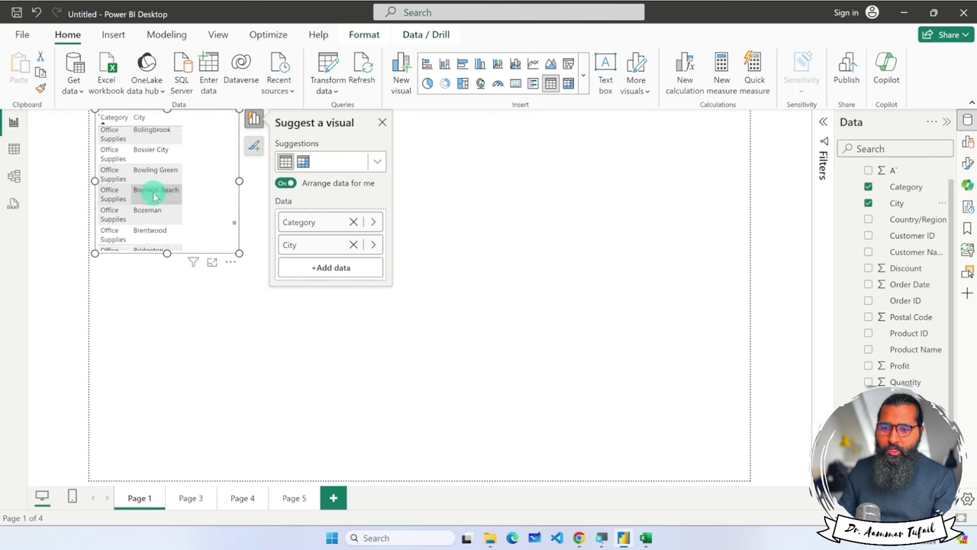
pyautogui.scroll(5, 153, 197)
pyautogui.scroll(5, 154, 197)
pyautogui.scroll(5, 155, 200)
pyautogui.scroll(5, 155, 206)
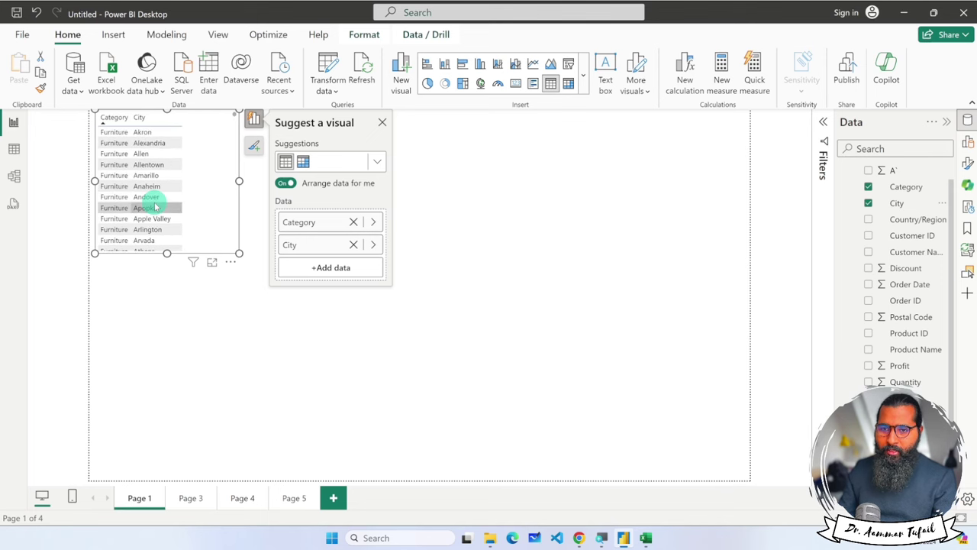
# Add Country/Region, drop City, and re-add Category so United States lists its three categories
pyautogui.click(869, 220)
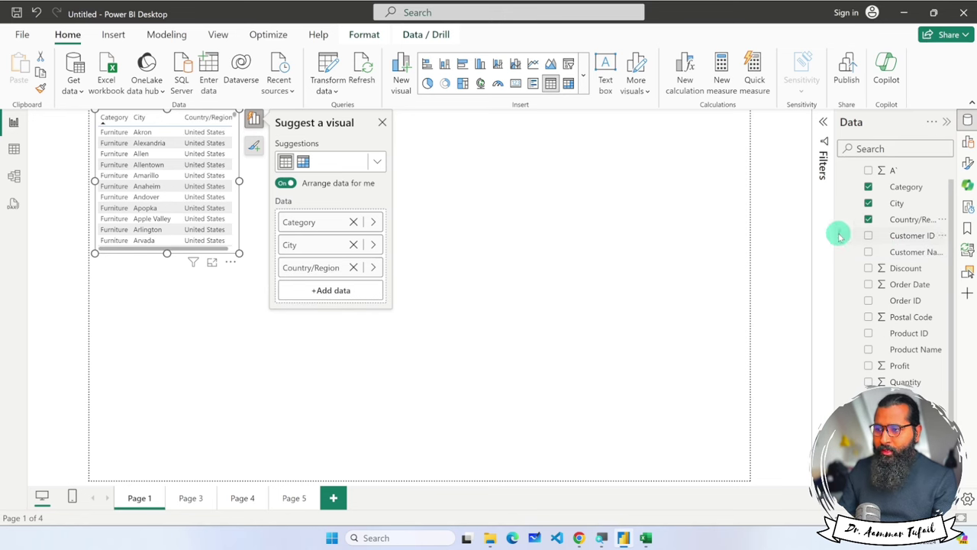
pyautogui.click(869, 203)
pyautogui.click(868, 187)
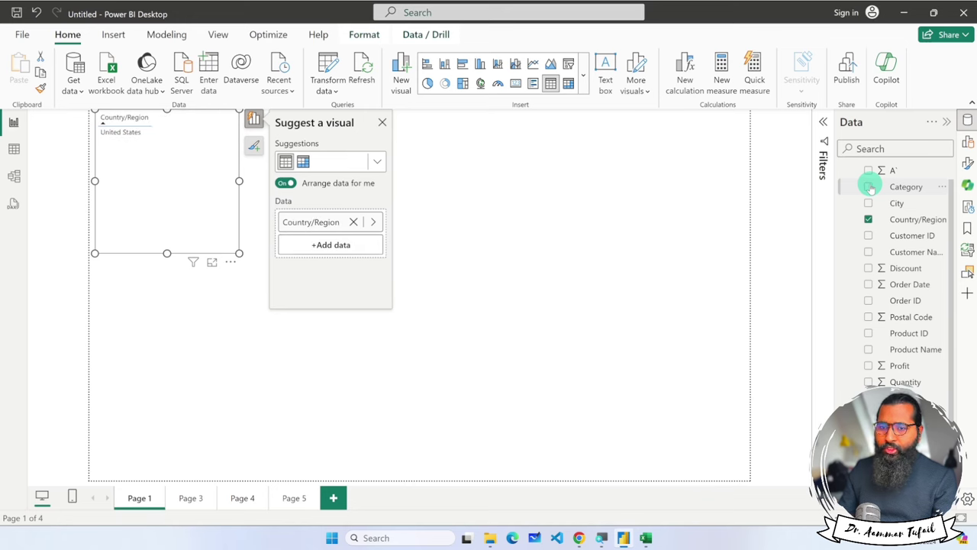
pyautogui.click(133, 132)
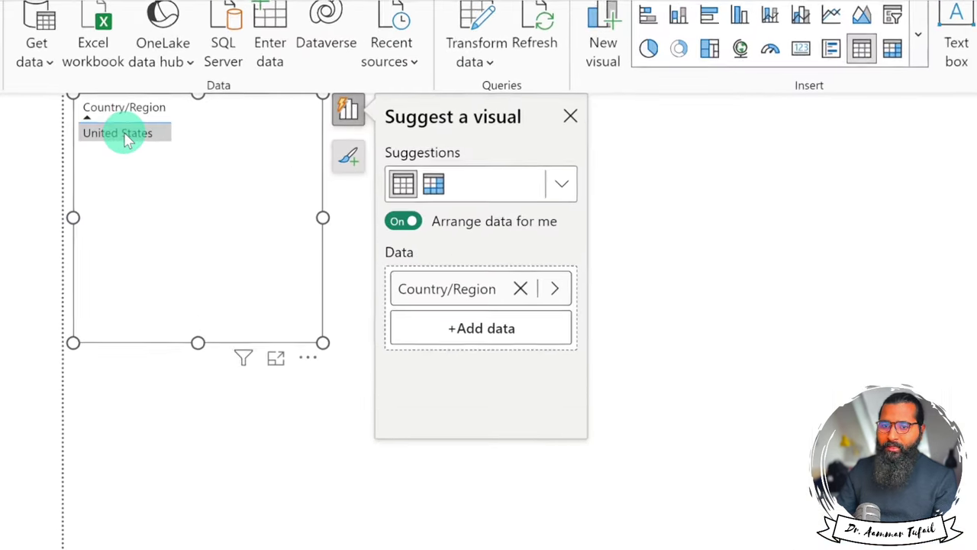
pyautogui.click(126, 119)
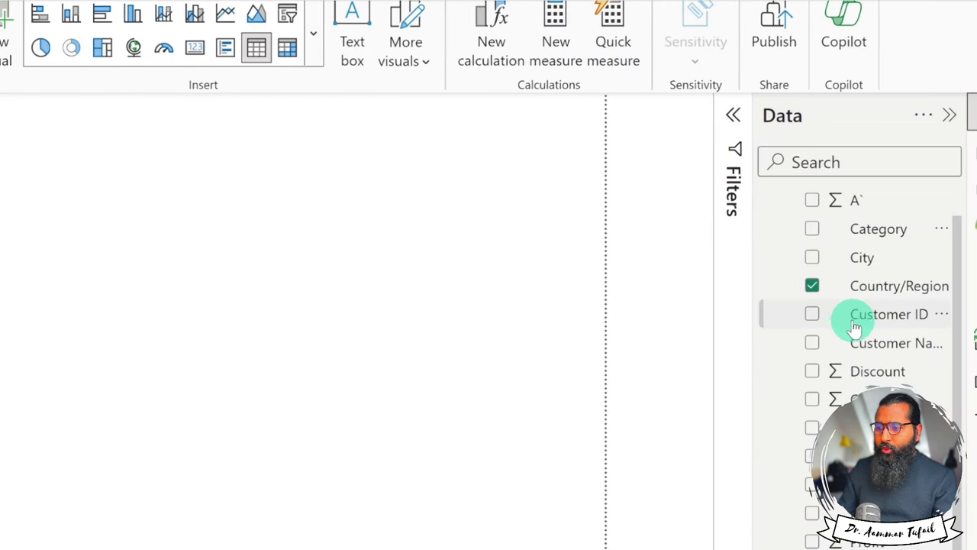
pyautogui.click(811, 228)
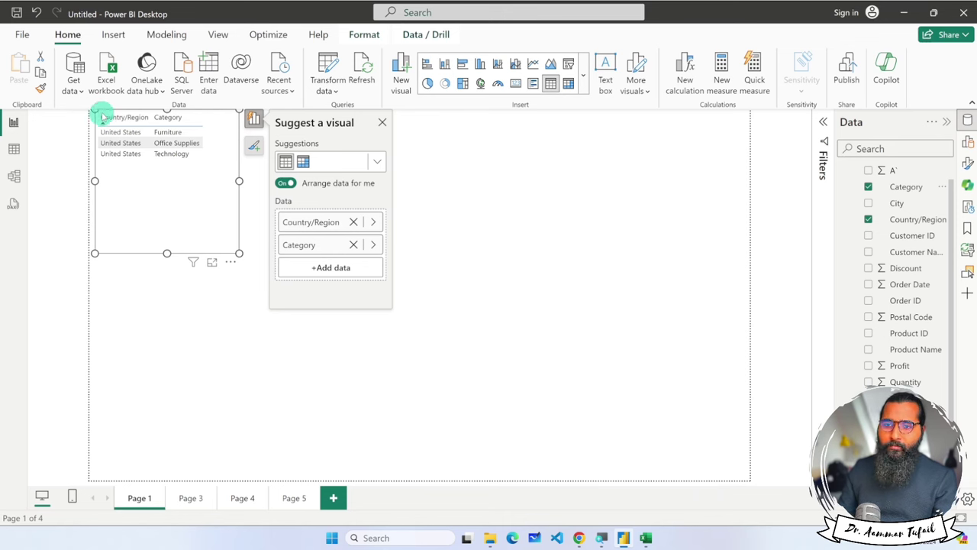
# Import titanic.csv through Get data > Text/CSV and load it as an 891-row titanic table
pyautogui.click(85, 94)
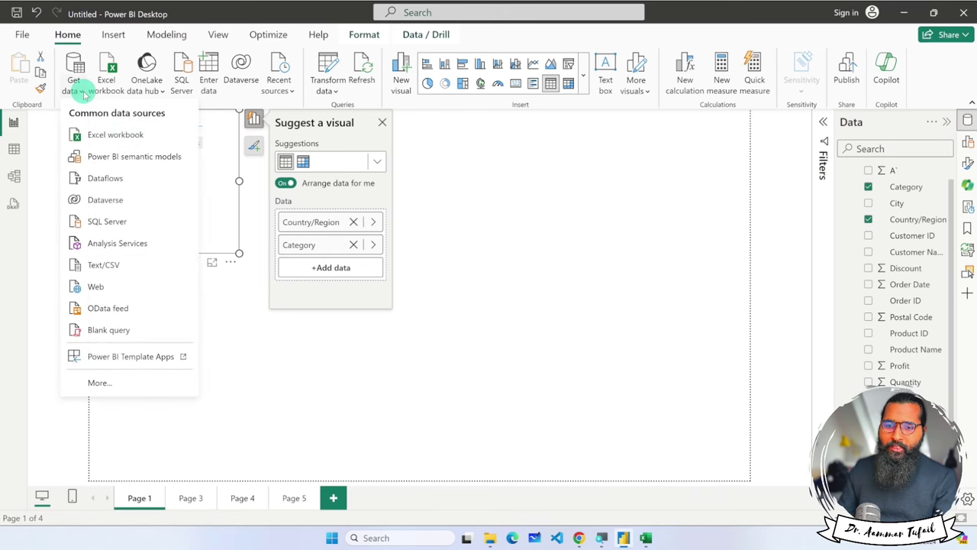
pyautogui.click(108, 266)
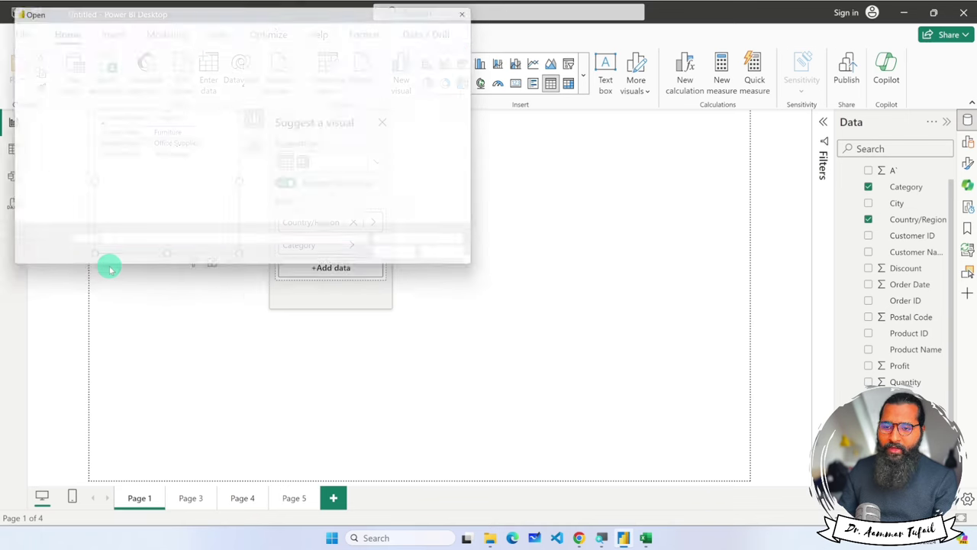
pyautogui.click(123, 134)
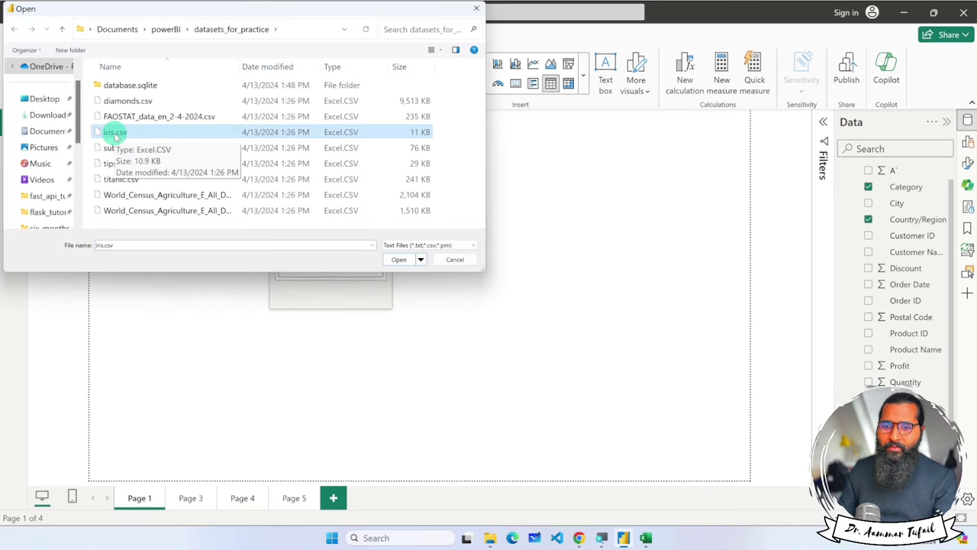
pyautogui.click(116, 180)
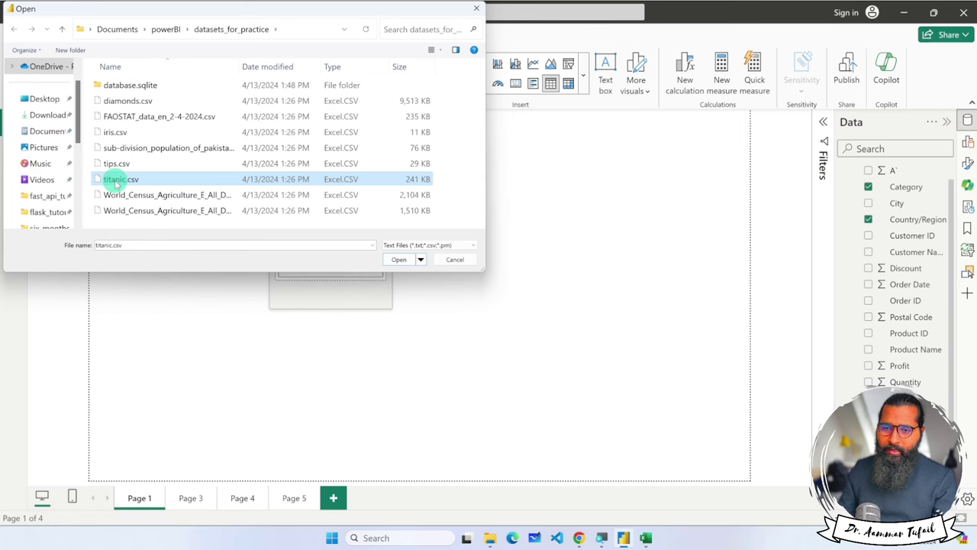
pyautogui.click(398, 259)
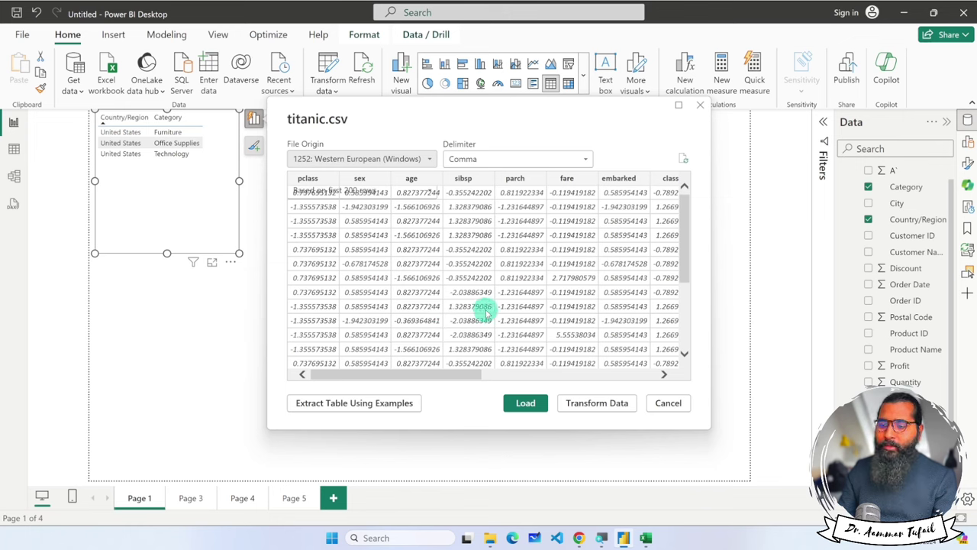
pyautogui.scroll(-5, 526, 306)
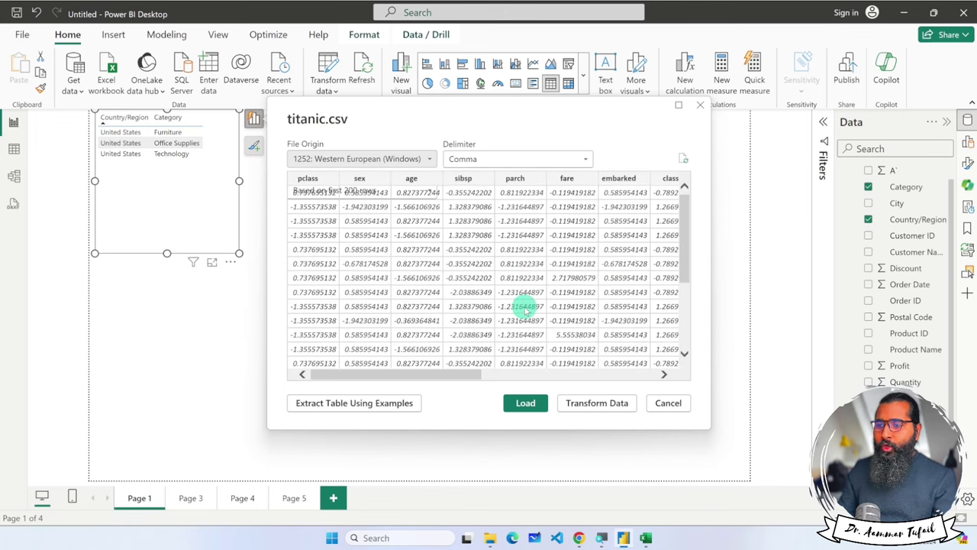
pyautogui.scroll(-3, 525, 306)
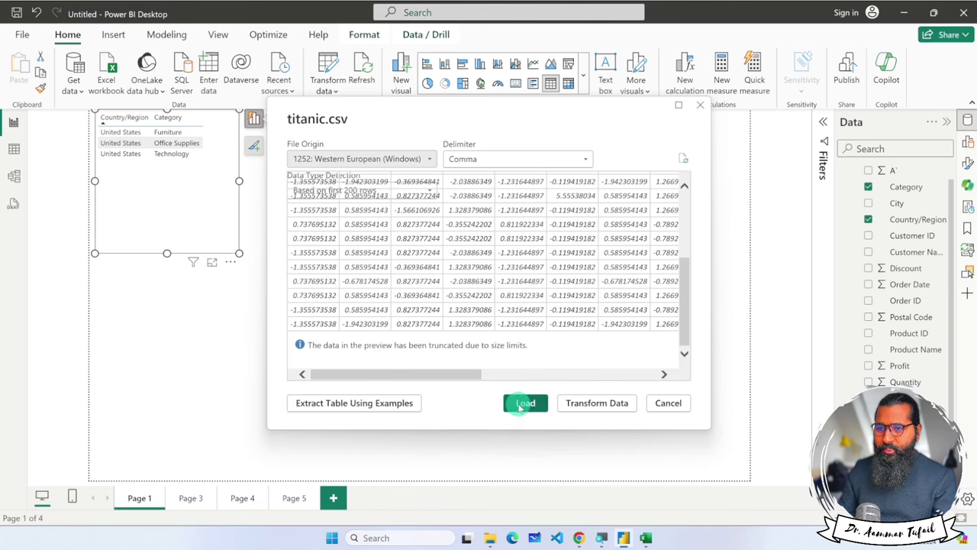
pyautogui.click(521, 404)
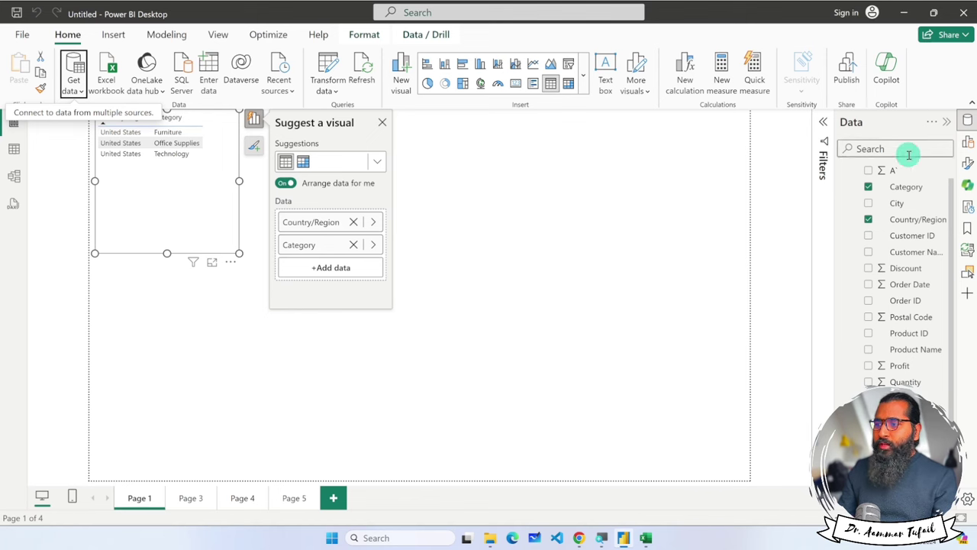
# Uncheck Category and Country/Region under Orders to empty the table visual, then collapse Orders
pyautogui.scroll(1, 908, 210)
pyautogui.click(849, 173)
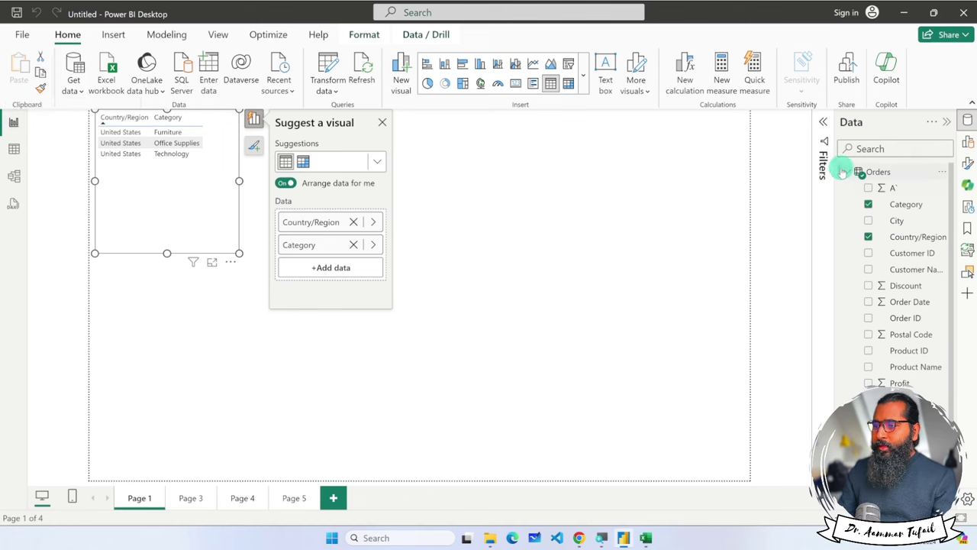
pyautogui.click(847, 175)
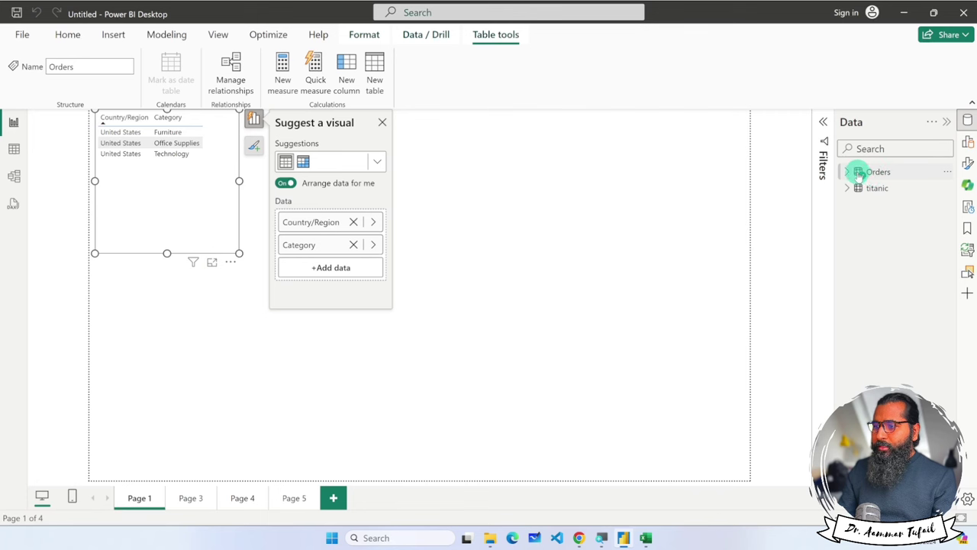
pyautogui.click(860, 174)
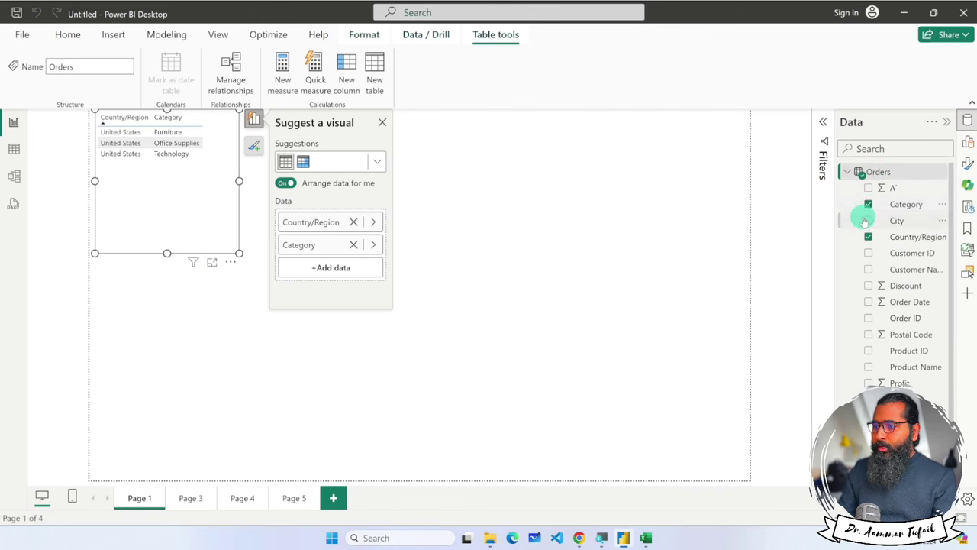
pyautogui.click(868, 205)
pyautogui.click(868, 236)
pyautogui.click(848, 171)
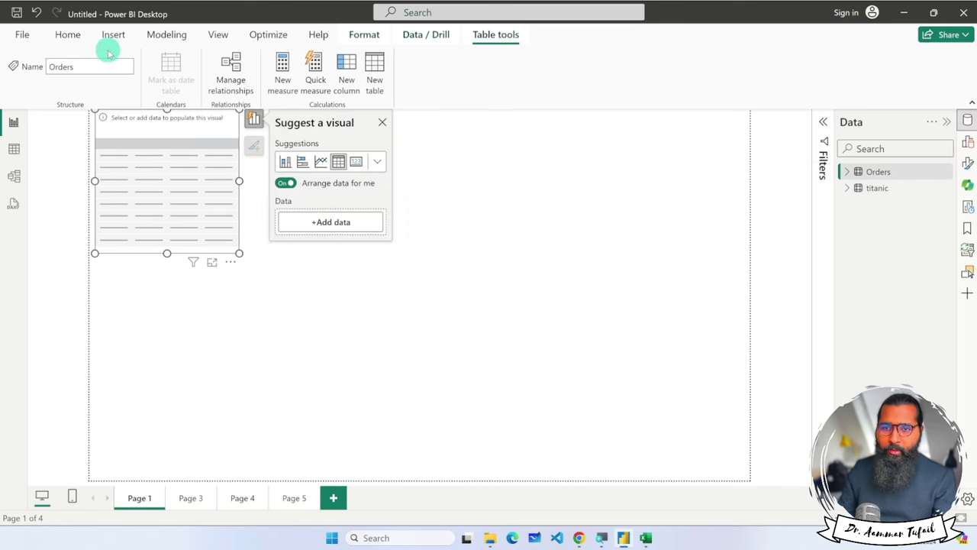
# Connect a Folder source at Documents\powerBI\datasets_for_practice to preview its 12 files
pyautogui.click(69, 36)
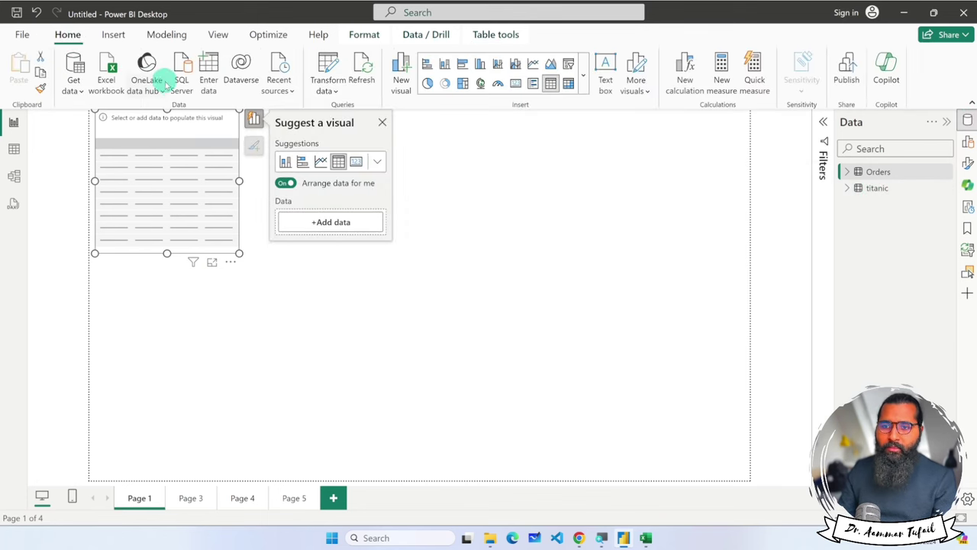
pyautogui.click(76, 82)
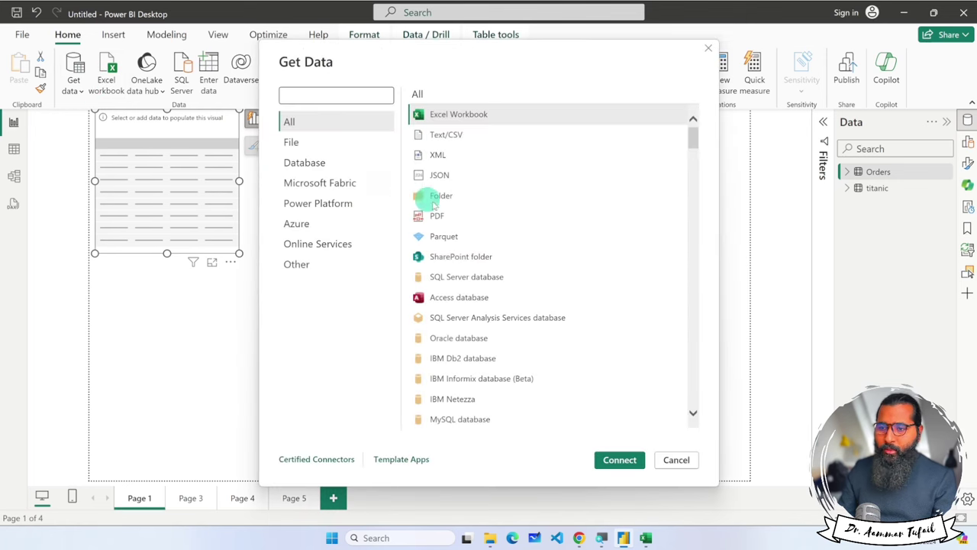
pyautogui.click(437, 197)
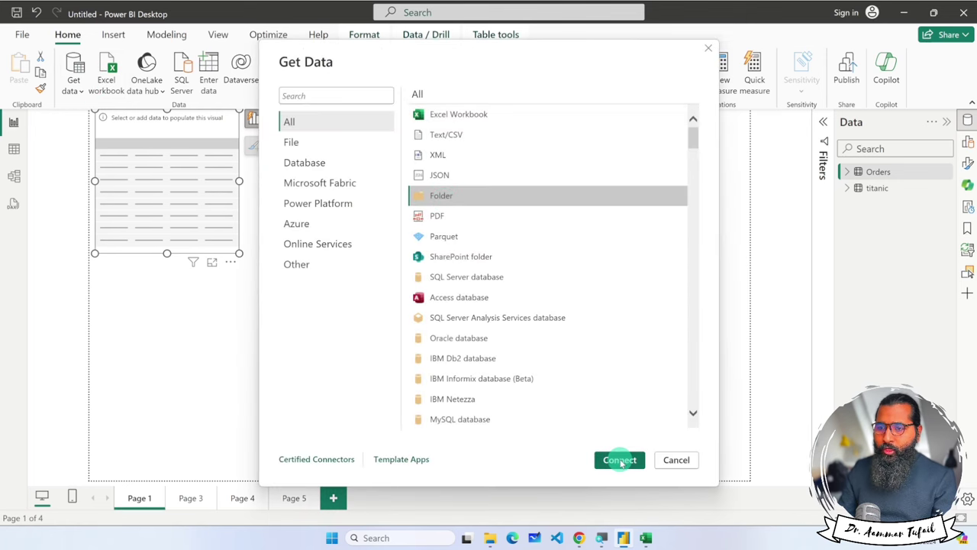
pyautogui.click(620, 460)
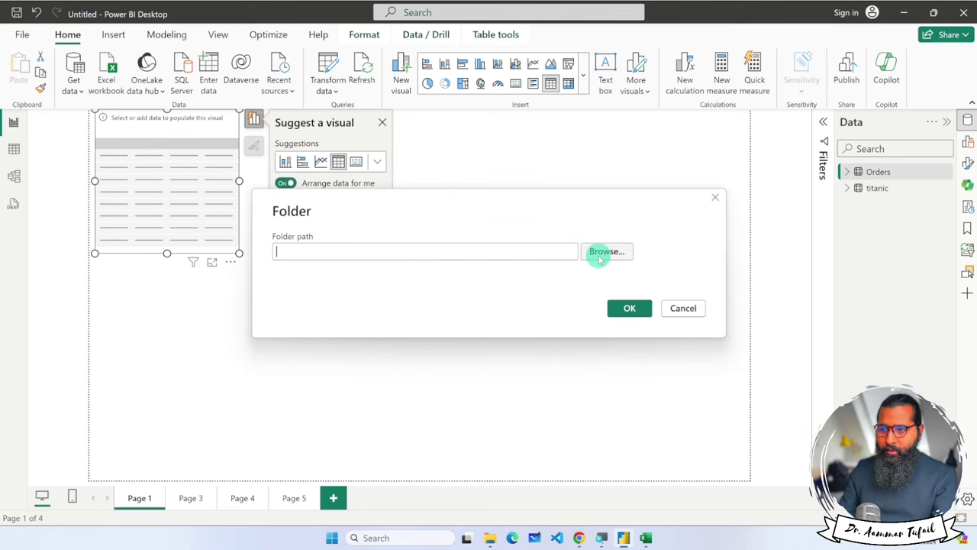
pyautogui.click(600, 257)
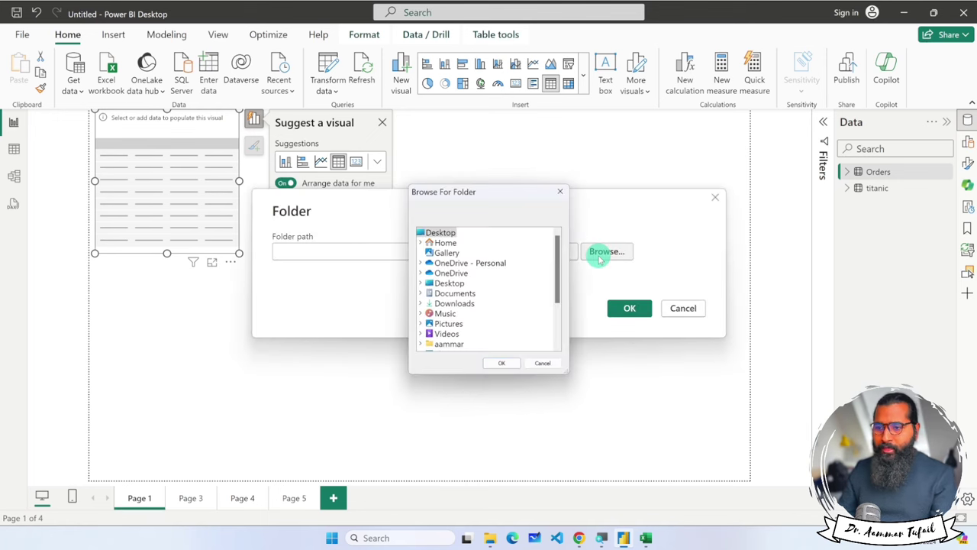
pyautogui.doubleClick(458, 293)
pyautogui.doubleClick(458, 313)
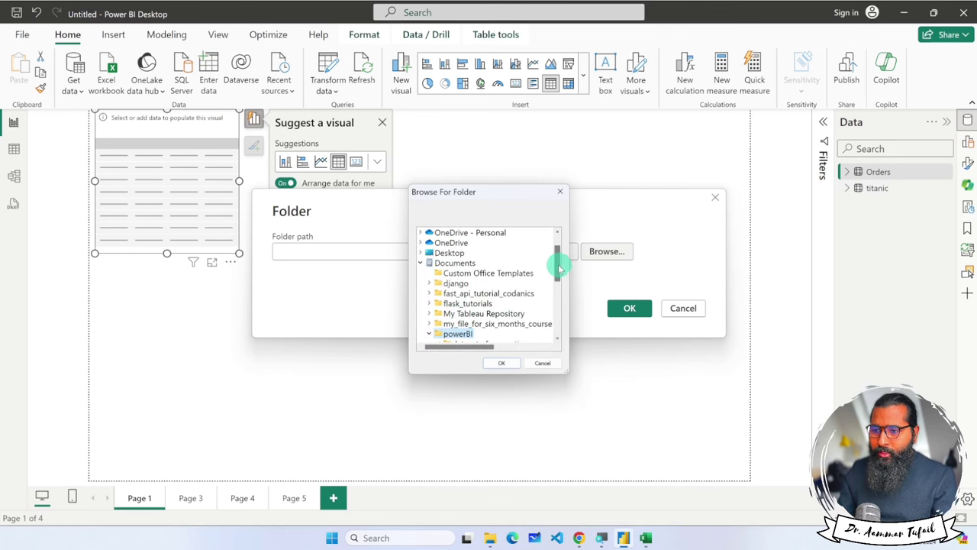
pyautogui.moveTo(560, 267); pyautogui.dragTo(557, 284)
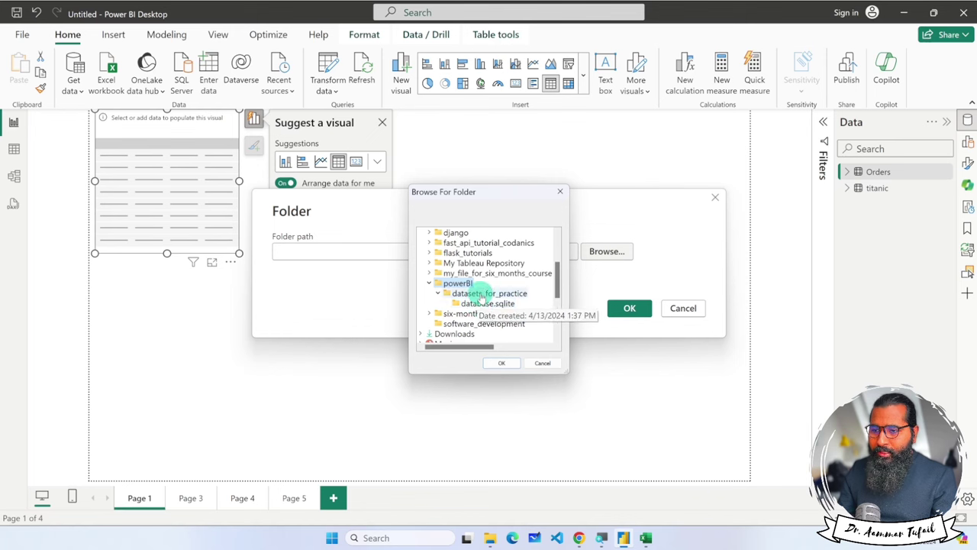
pyautogui.click(502, 362)
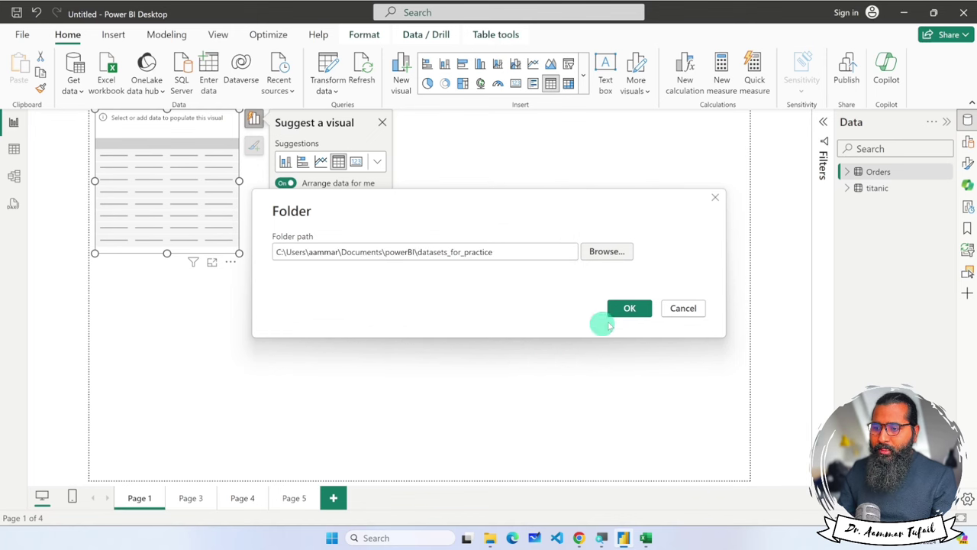
pyautogui.click(627, 309)
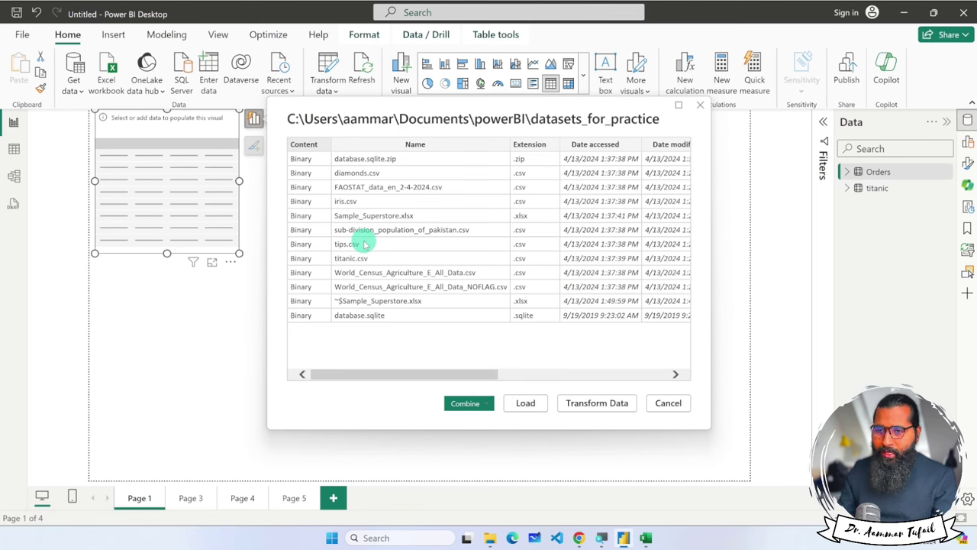
# Load the 12-file folder listing, dismiss the one-error notice, and expand datasets_for_practice's fields
pyautogui.click(526, 402)
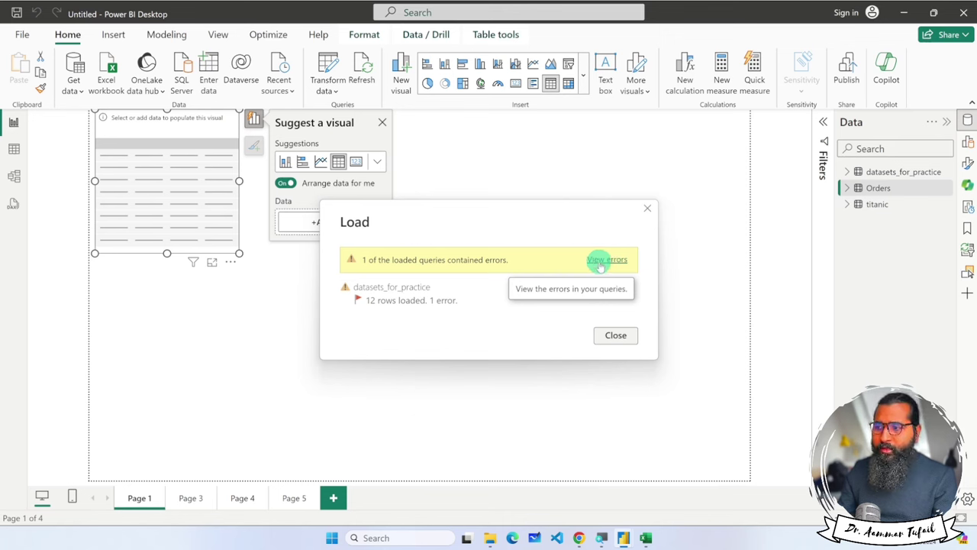
pyautogui.click(616, 335)
pyautogui.click(847, 172)
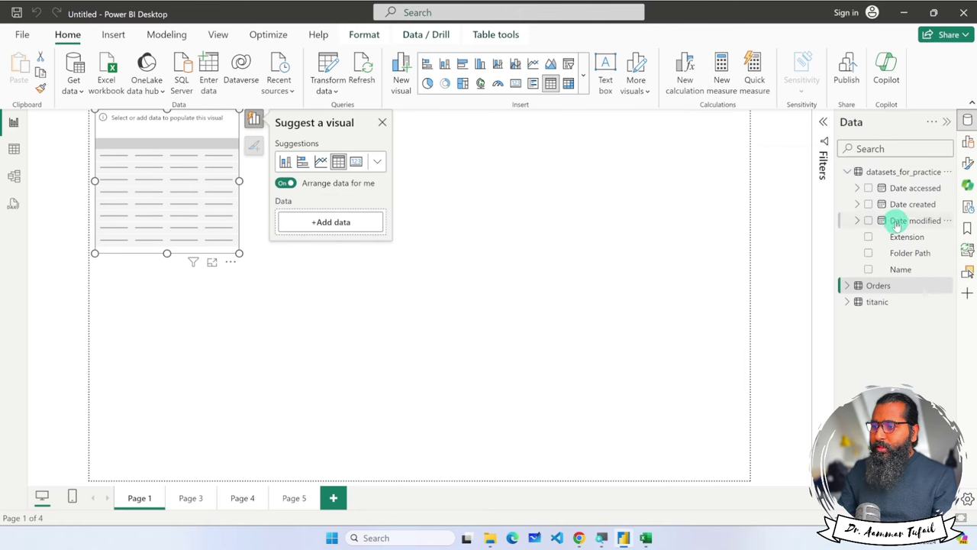
# Check the Date accessed, created and modified hierarchies, then select Date accessed and close suggestions
pyautogui.click(856, 188)
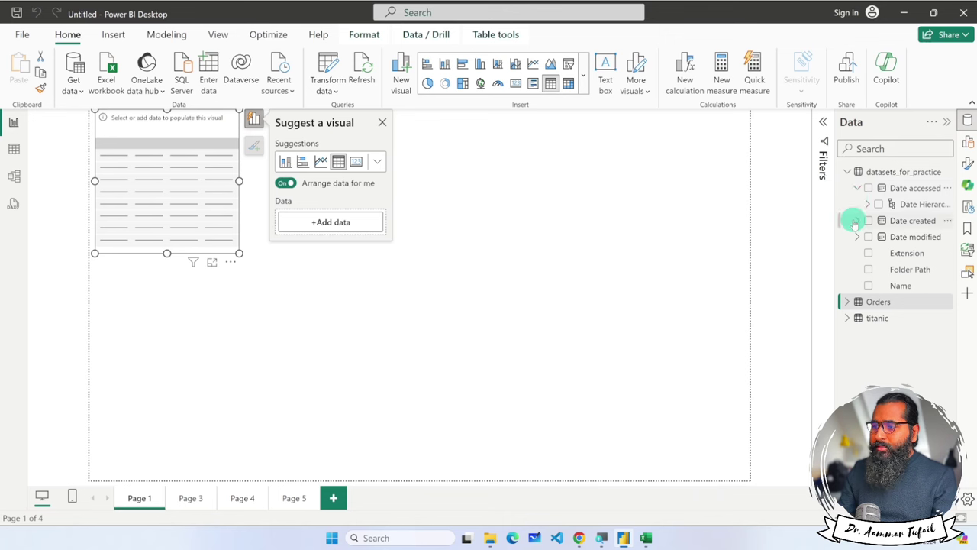
pyautogui.click(857, 221)
pyautogui.click(856, 253)
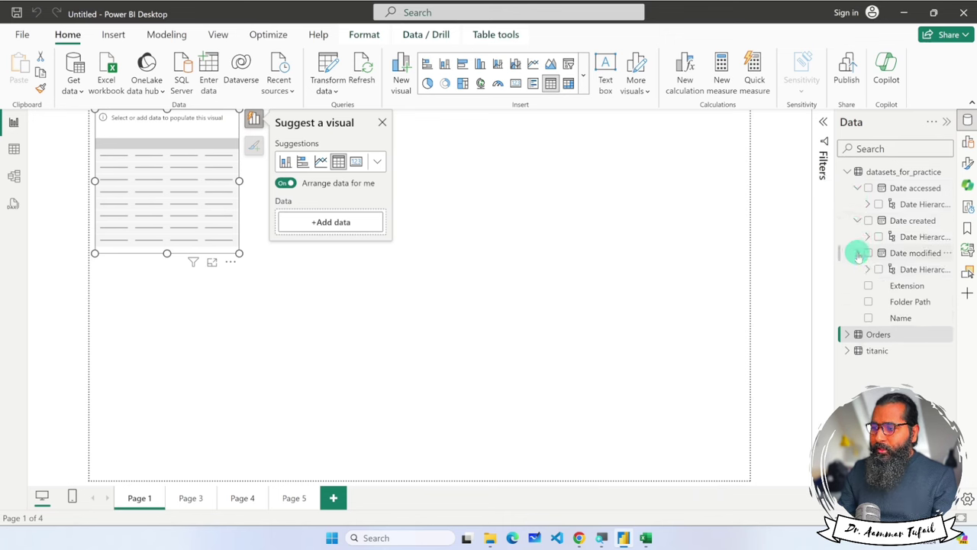
pyautogui.click(857, 188)
pyautogui.click(858, 204)
pyautogui.click(858, 220)
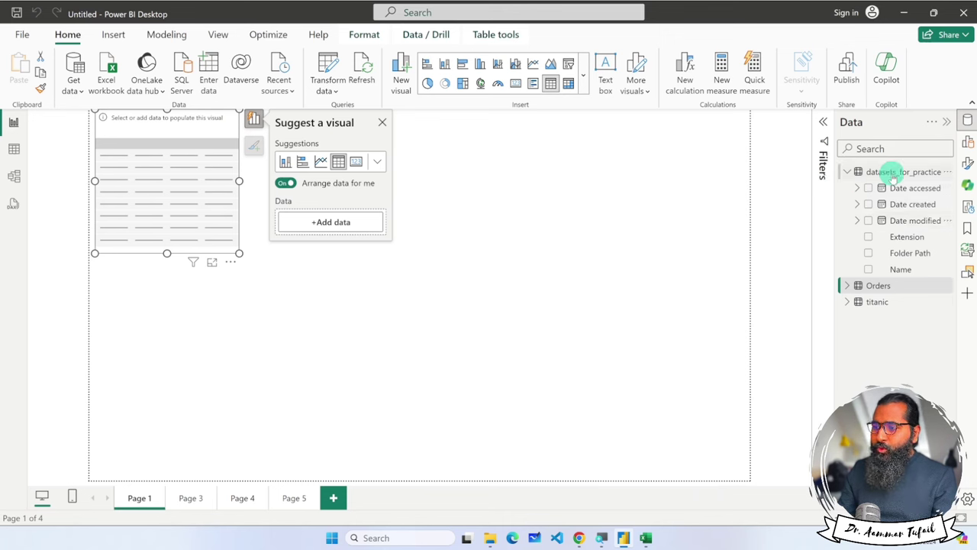
pyautogui.moveTo(904, 172)
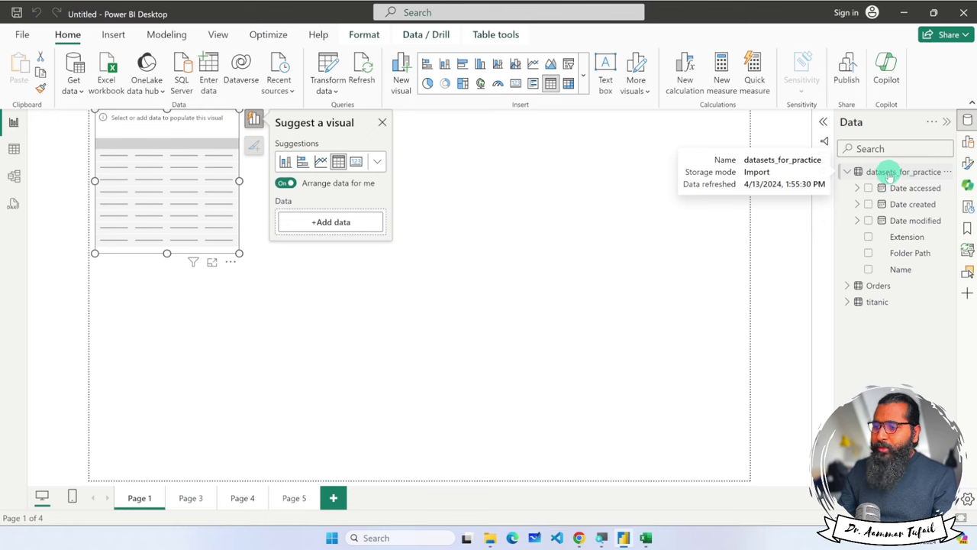
pyautogui.click(897, 188)
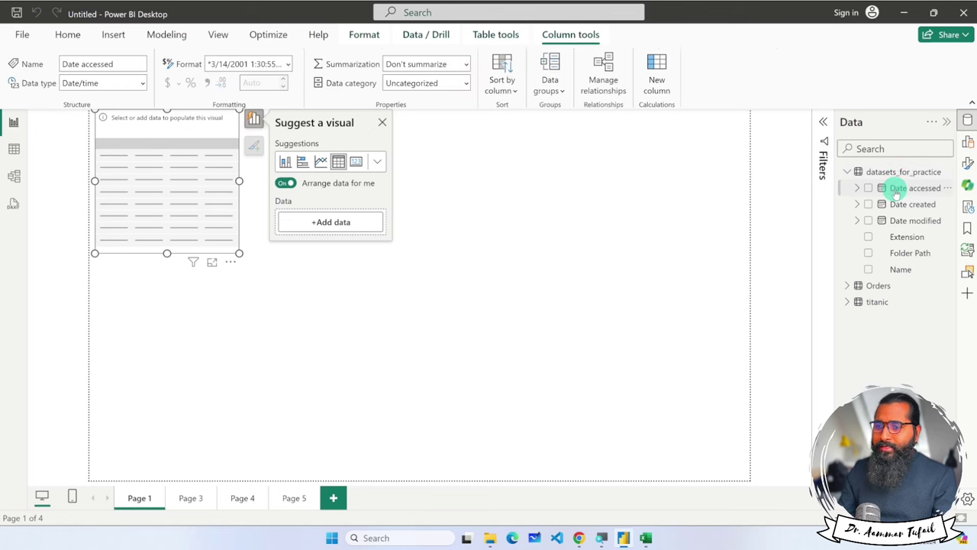
pyautogui.click(383, 123)
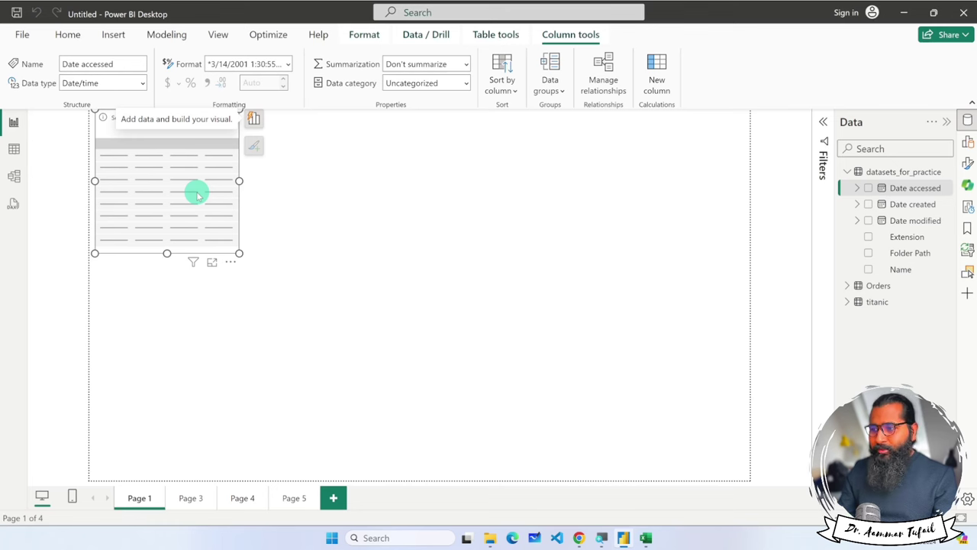
pyautogui.click(490, 537)
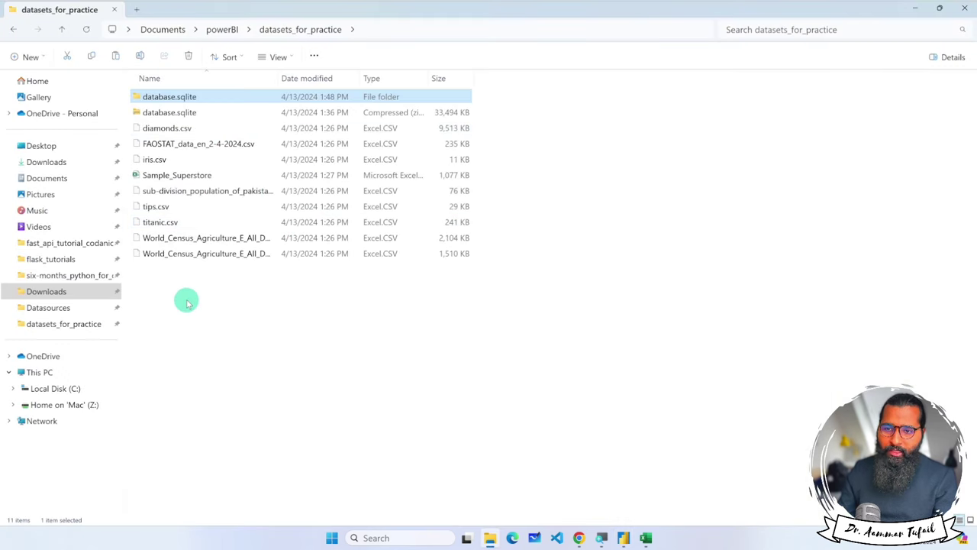
pyautogui.click(191, 177)
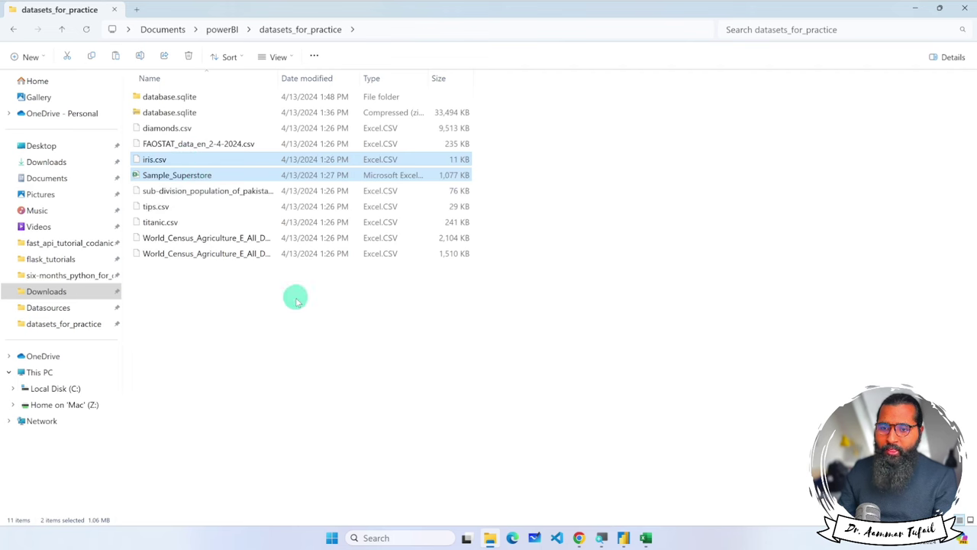
pyautogui.click(645, 538)
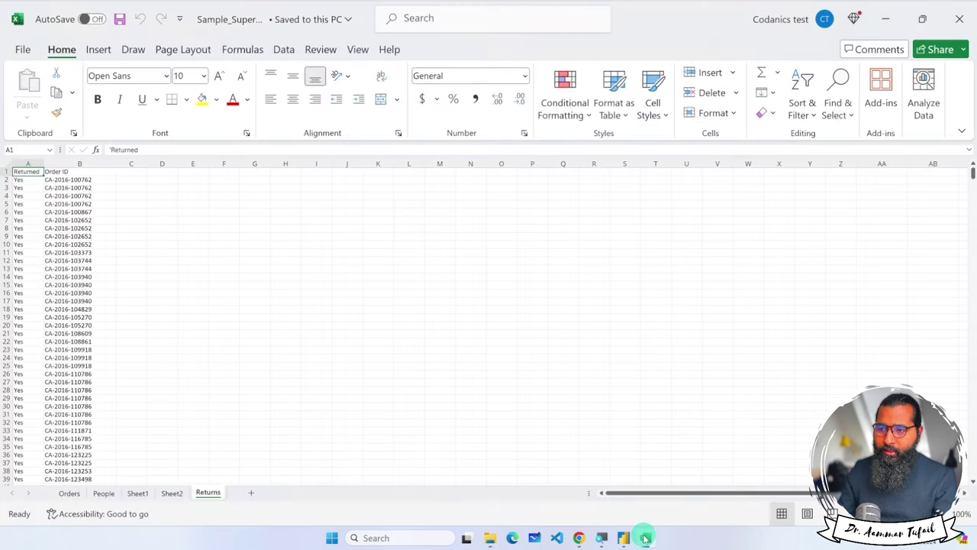
pyautogui.click(632, 539)
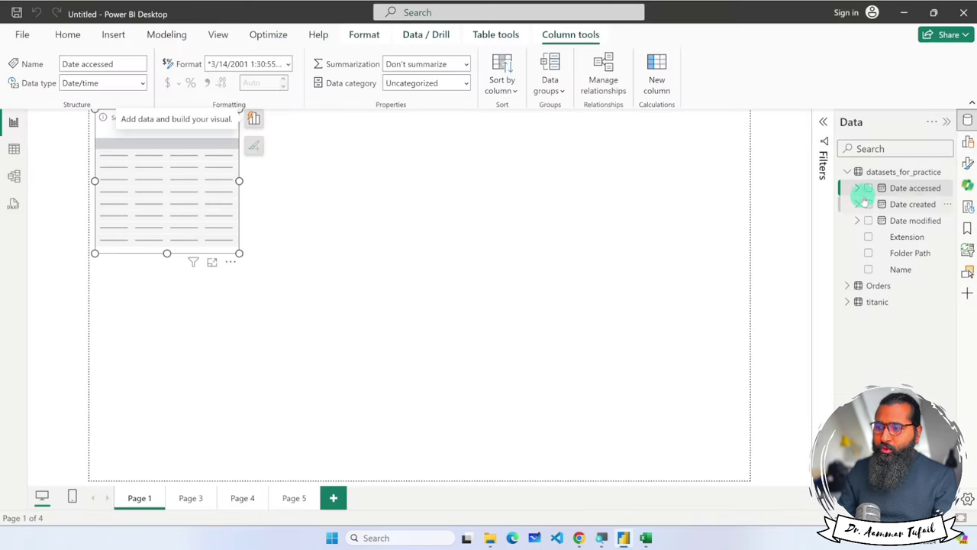
# Delete datasets_for_practice from the model, then view the Orders table's 9,994 rows
pyautogui.click(876, 172)
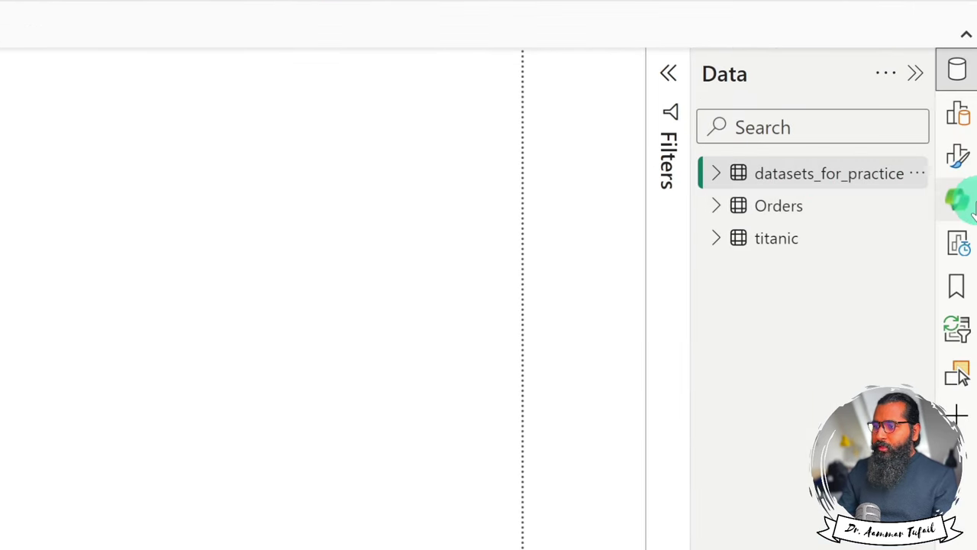
pyautogui.click(916, 175)
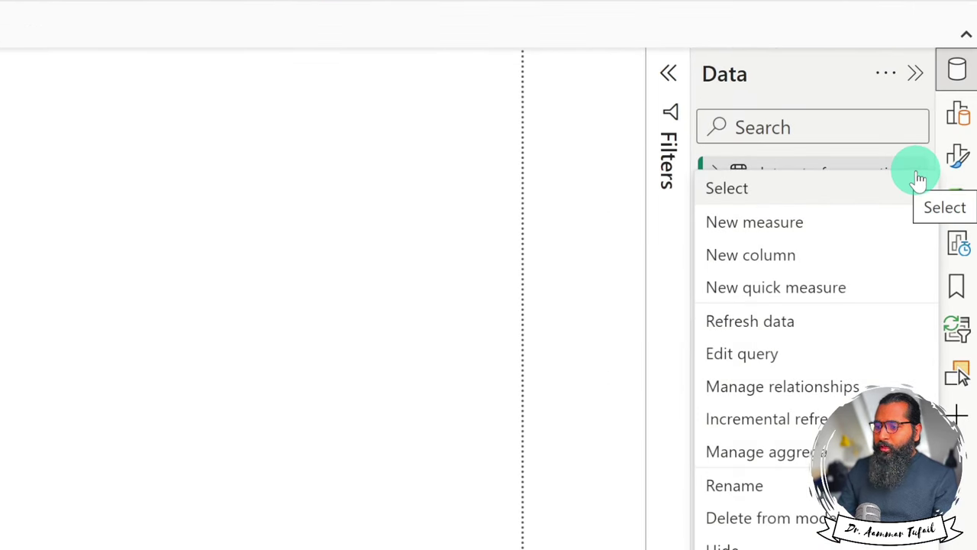
pyautogui.click(810, 510)
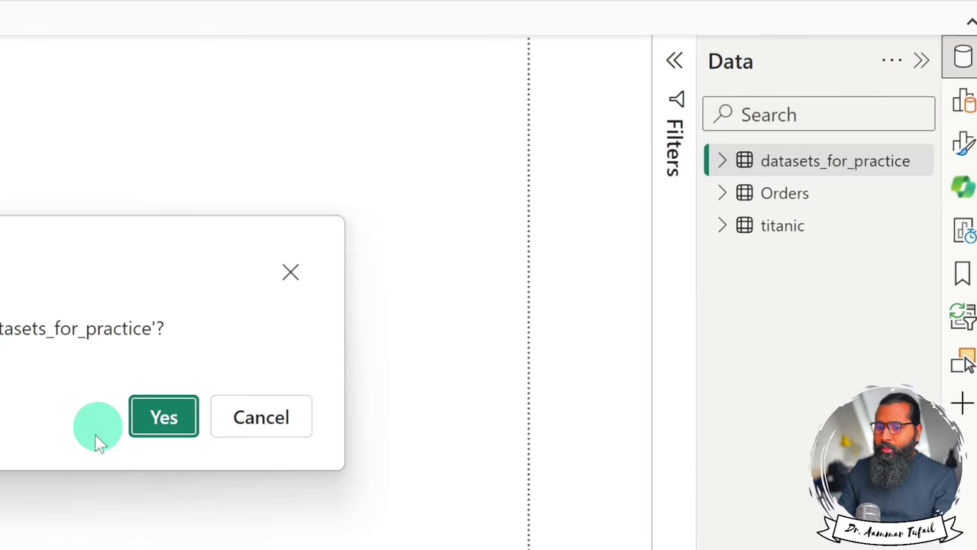
pyautogui.click(175, 411)
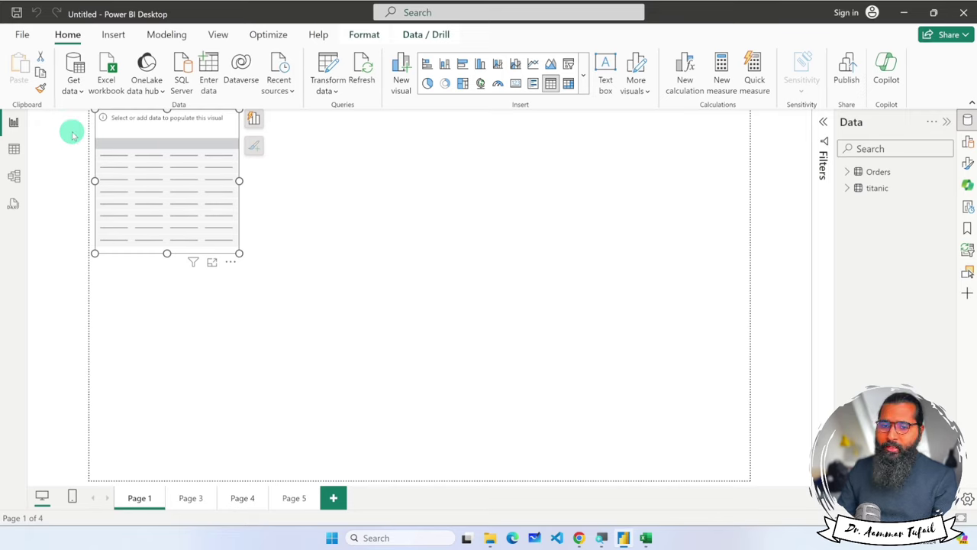
pyautogui.click(14, 149)
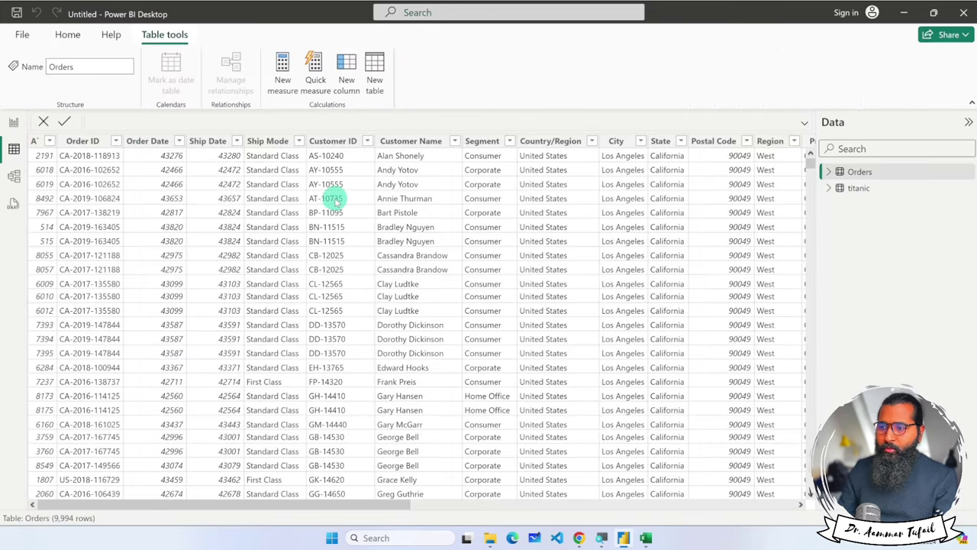
# Browse the Orders table's columns and Country/Region filter options without changes, then go back to Report view
pyautogui.hscroll(10, 336, 200)
pyautogui.hscroll(-10, 336, 200)
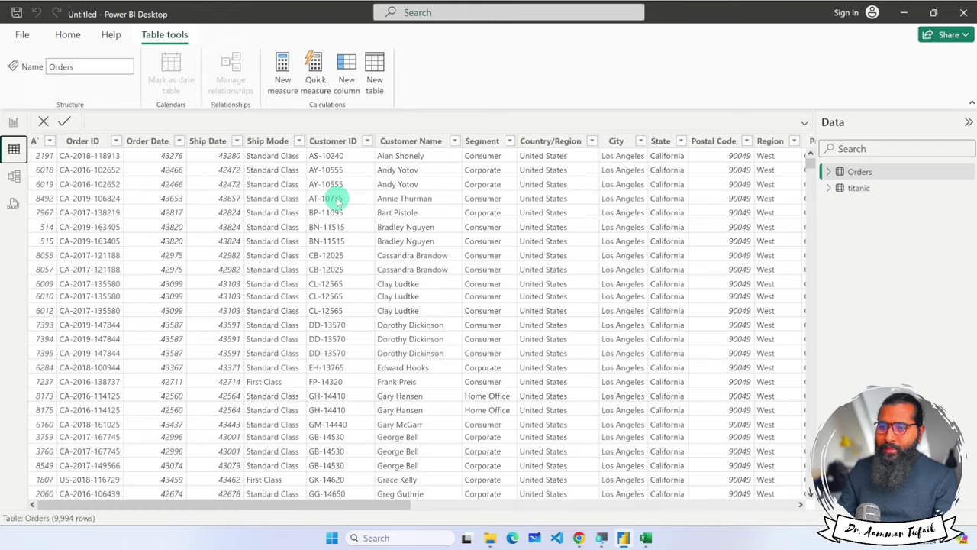
pyautogui.click(584, 140)
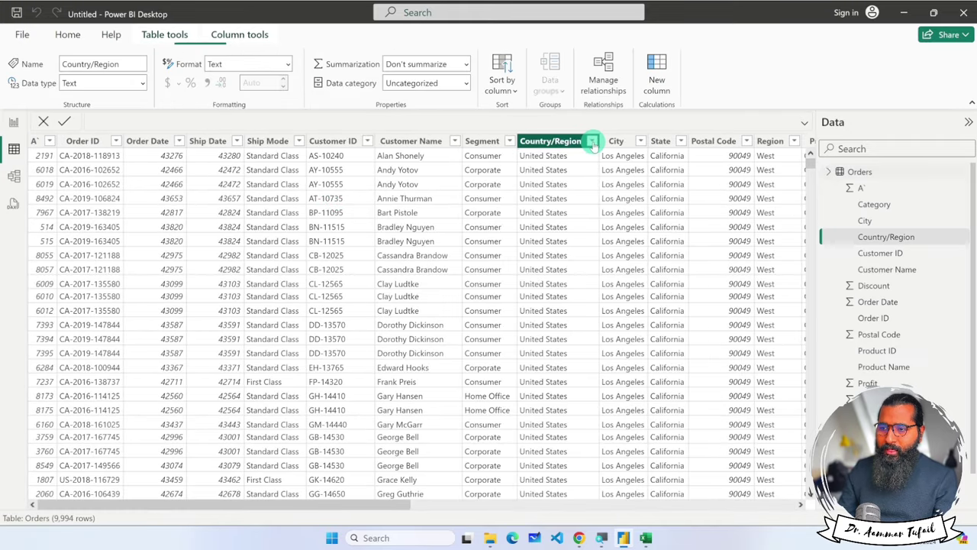
pyautogui.click(593, 141)
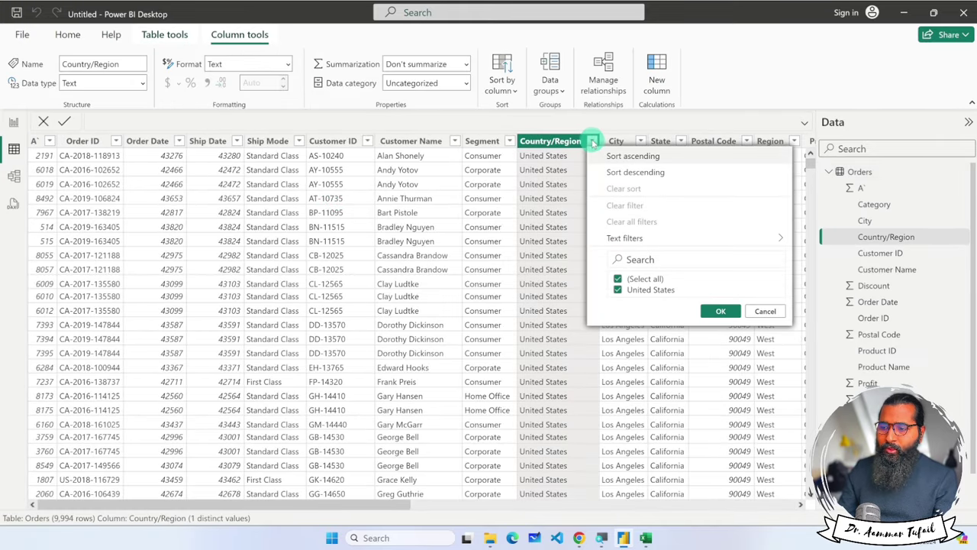
pyautogui.click(764, 311)
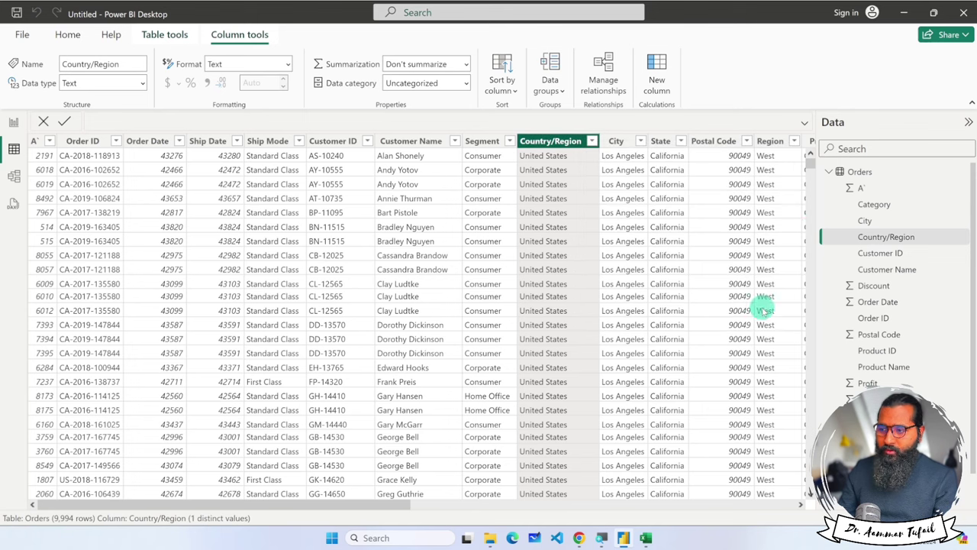
pyautogui.click(829, 171)
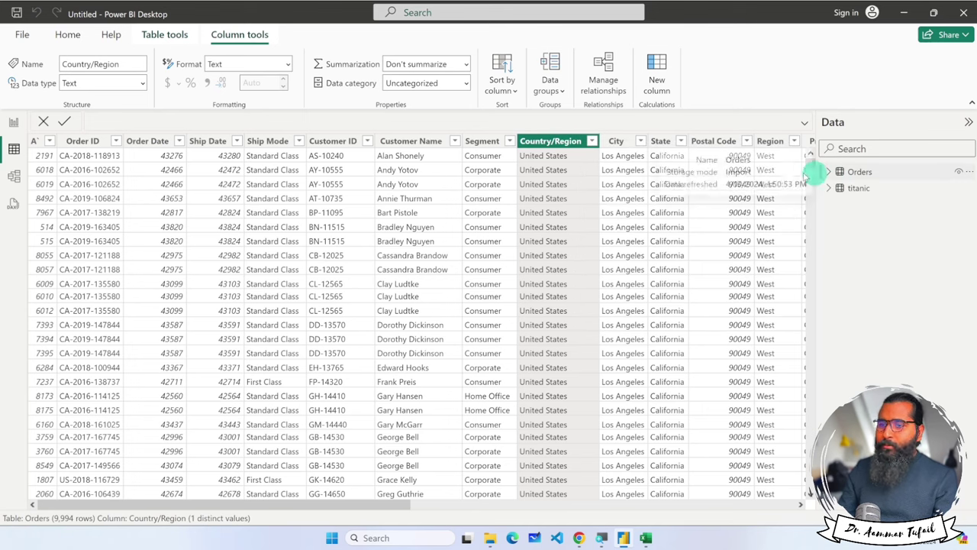
pyautogui.click(14, 122)
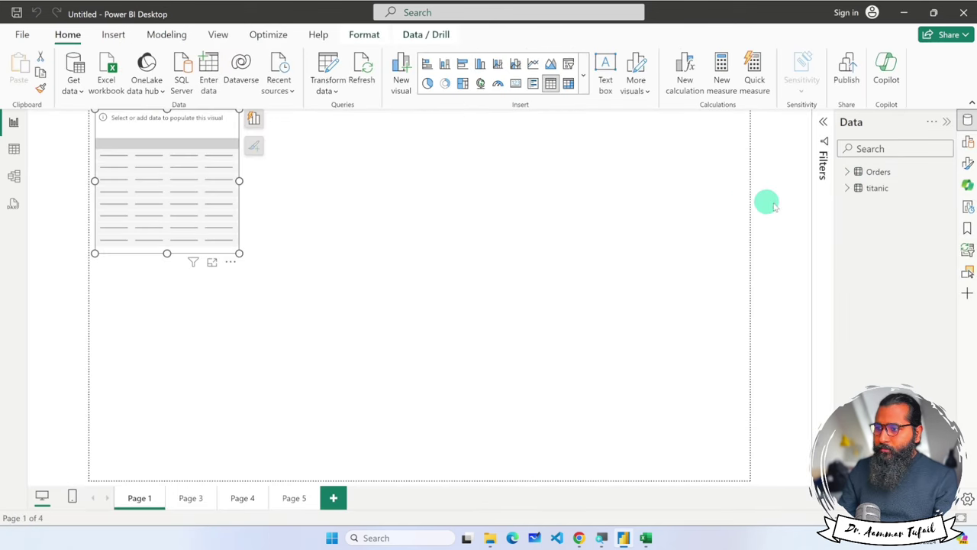
pyautogui.moveTo(875, 189)
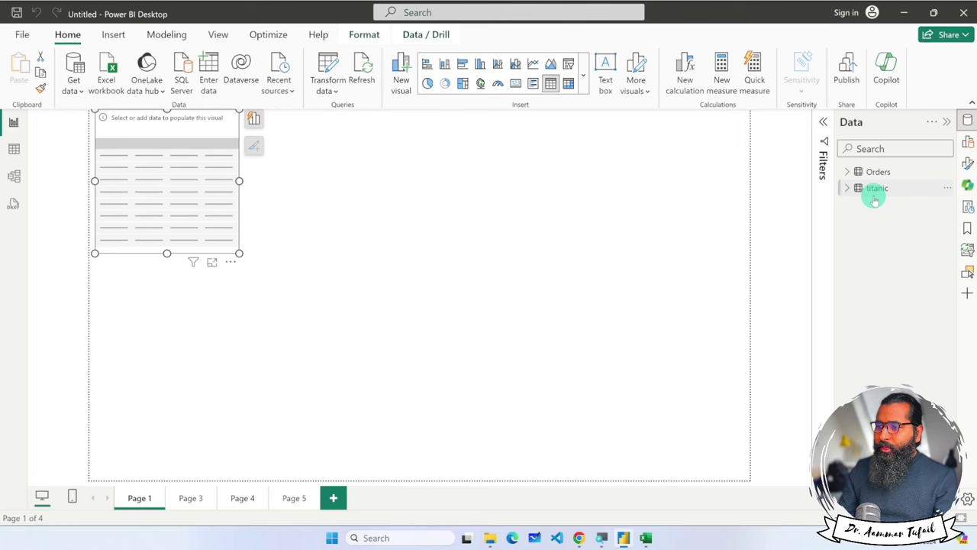
# Delete the Orders and titanic tables from the model
pyautogui.click(948, 171)
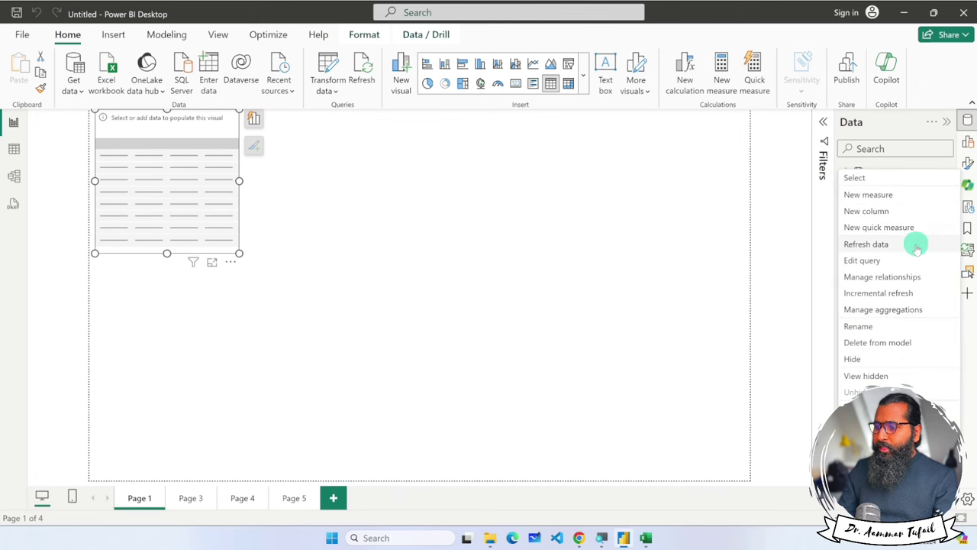
pyautogui.click(894, 343)
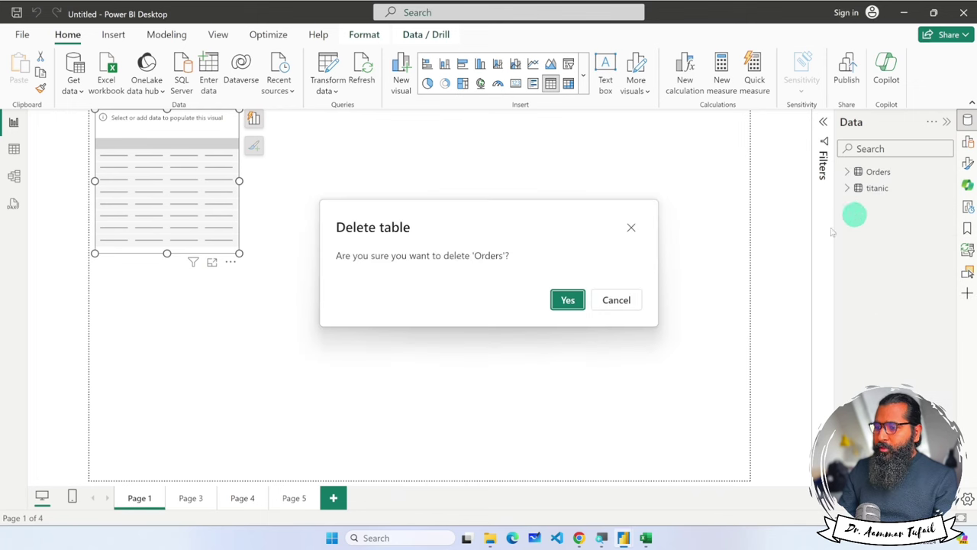
pyautogui.click(567, 298)
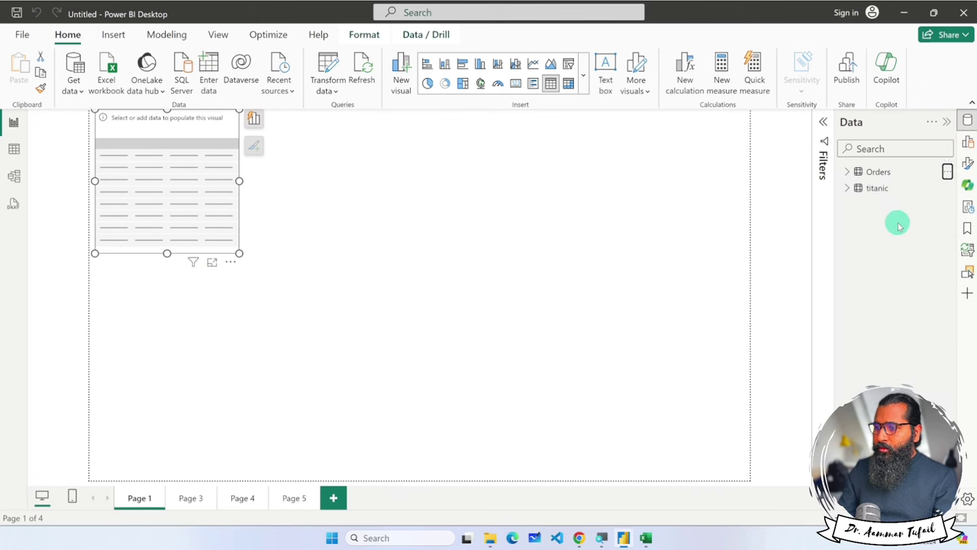
pyautogui.click(947, 172)
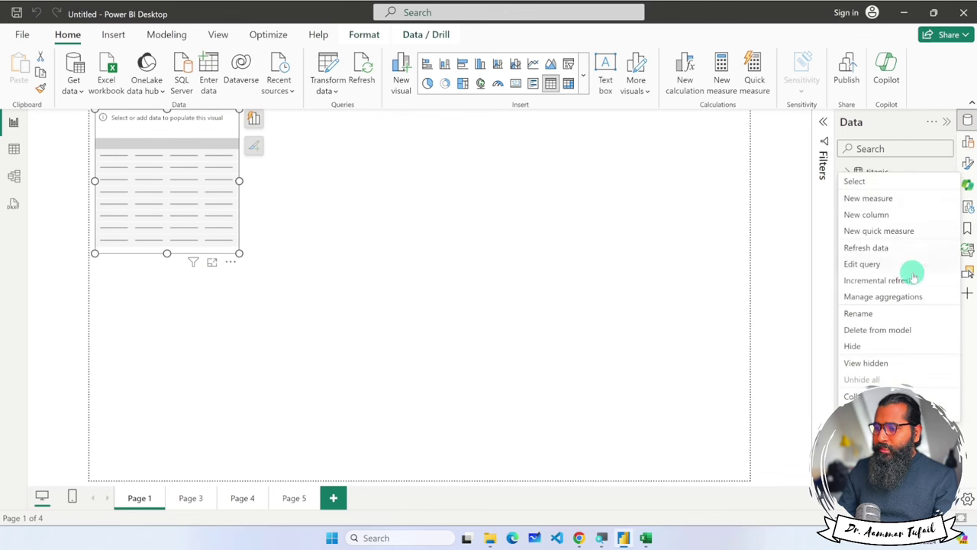
pyautogui.click(887, 330)
pyautogui.click(567, 299)
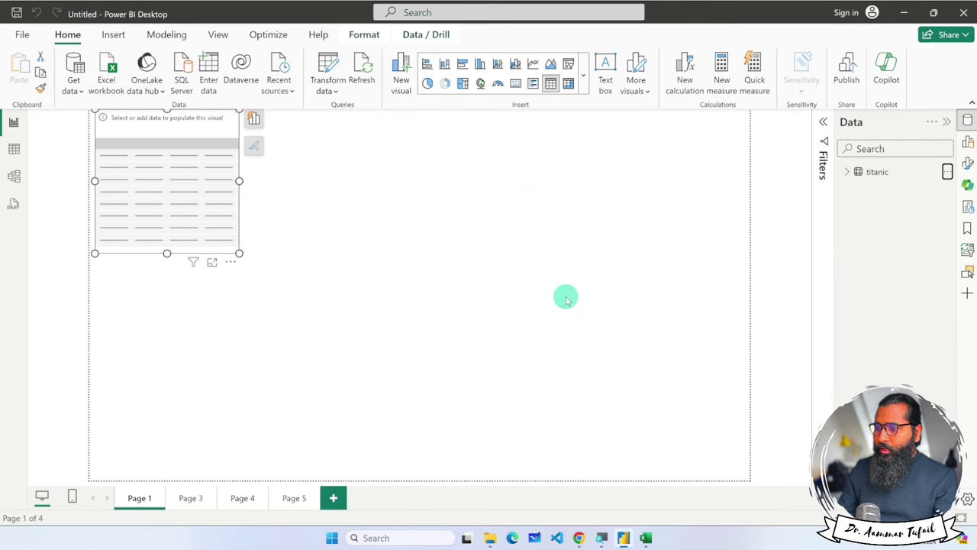
# Remove the empty table visual from Page 1
pyautogui.click(184, 168)
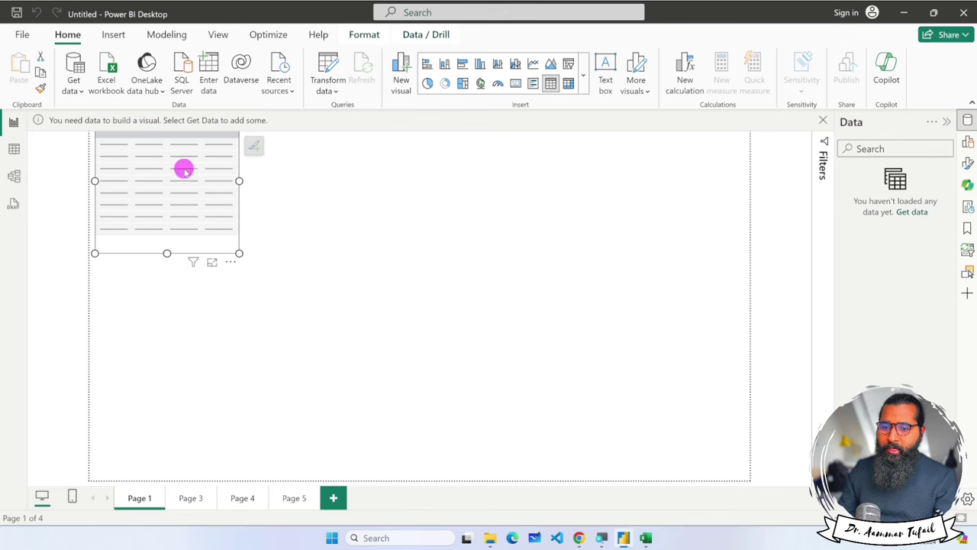
pyautogui.click(229, 262)
pyautogui.click(249, 302)
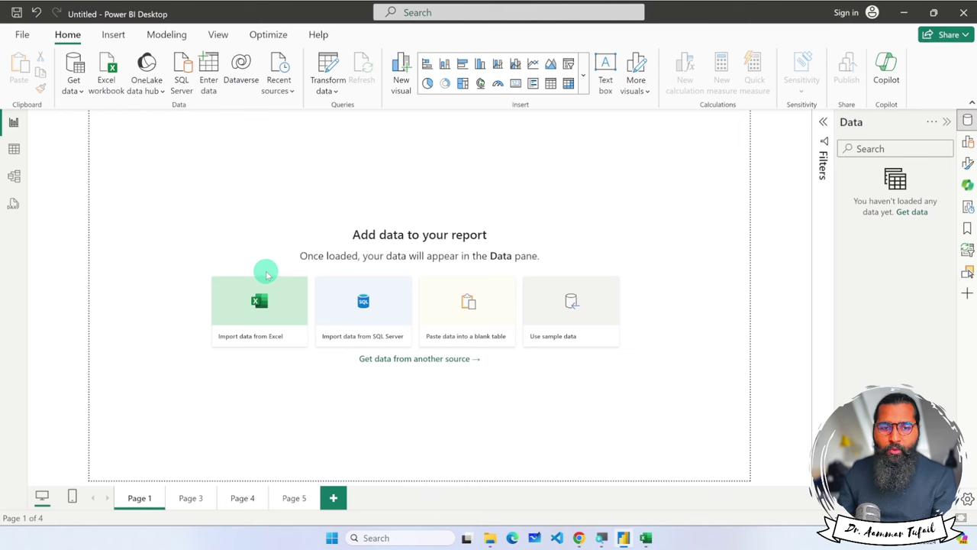
pyautogui.click(74, 83)
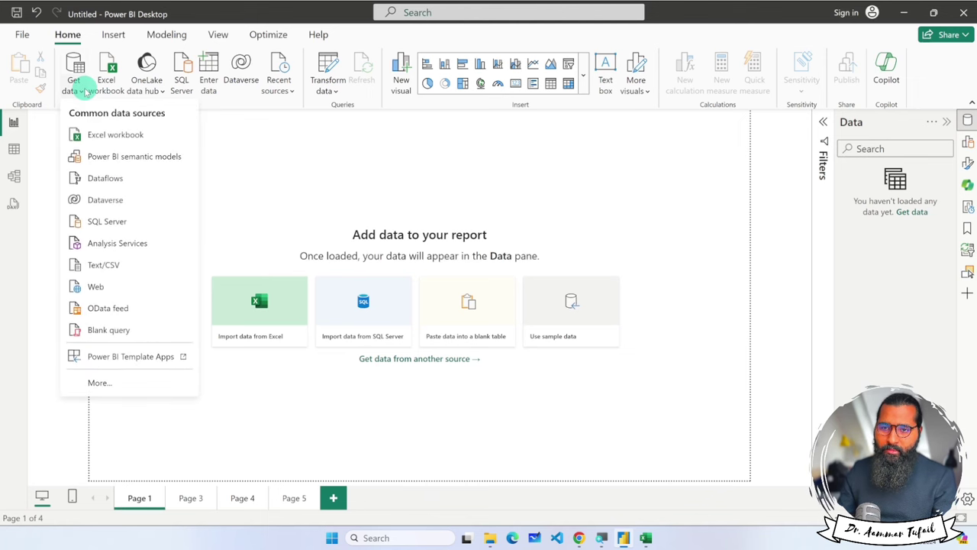
pyautogui.click(135, 221)
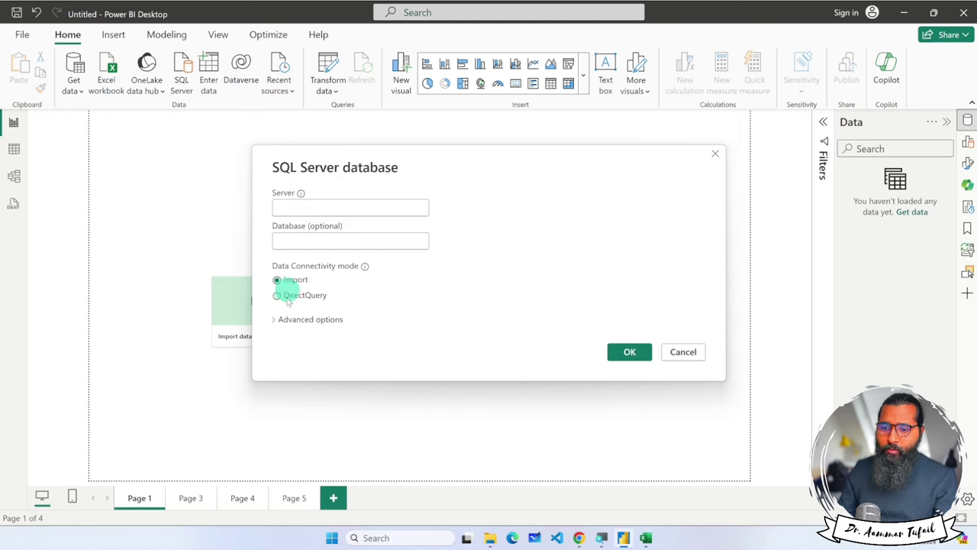
pyautogui.click(274, 319)
pyautogui.click(274, 319)
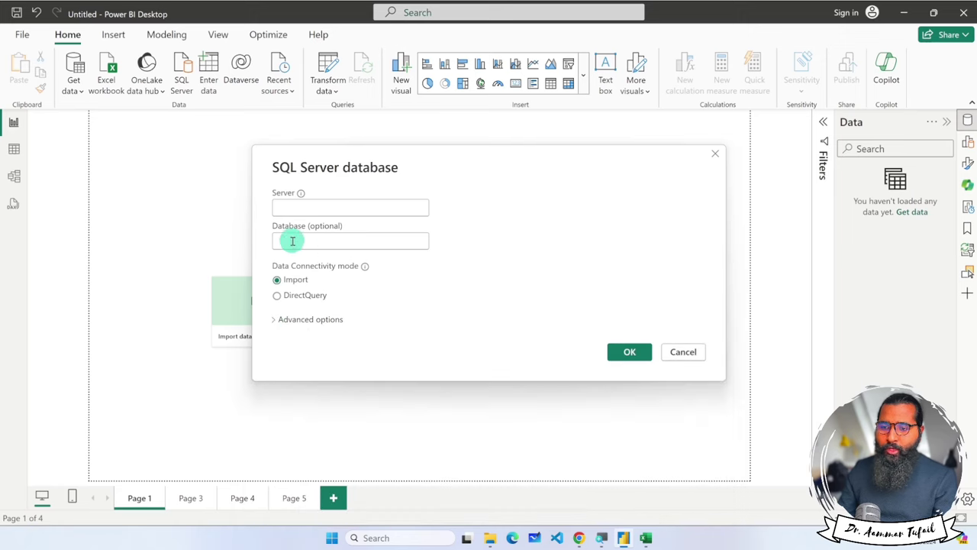
pyautogui.click(683, 351)
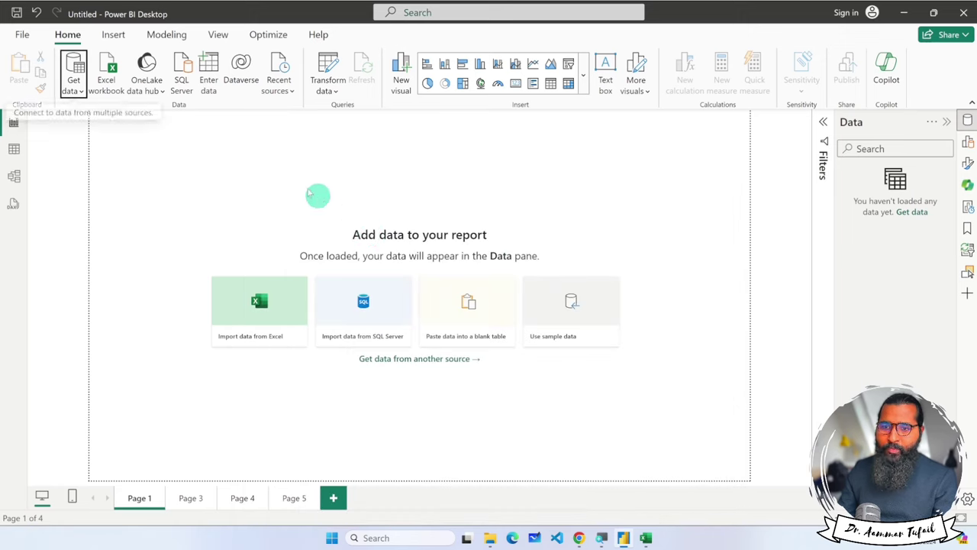